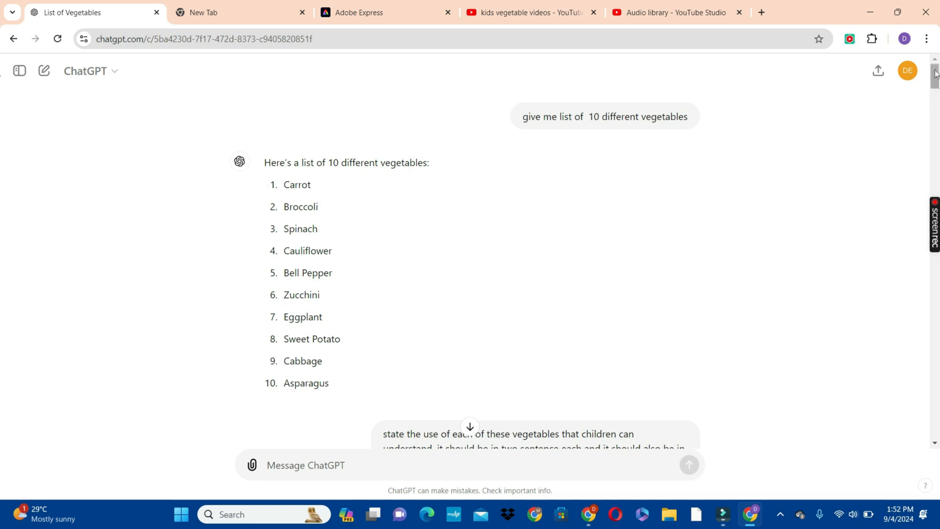
Step: Read through the ChatGPT conversation, from the ten-vegetable list to the request for a "hi kids" introduction with guessing questions
drag(935, 79, 934, 90)
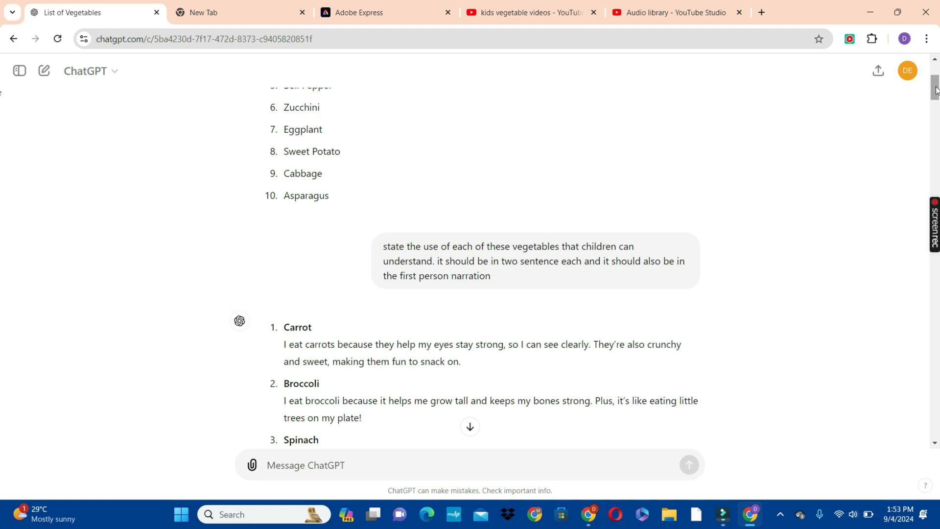
drag(935, 91, 936, 128)
scroll(468, 383, down, 2)
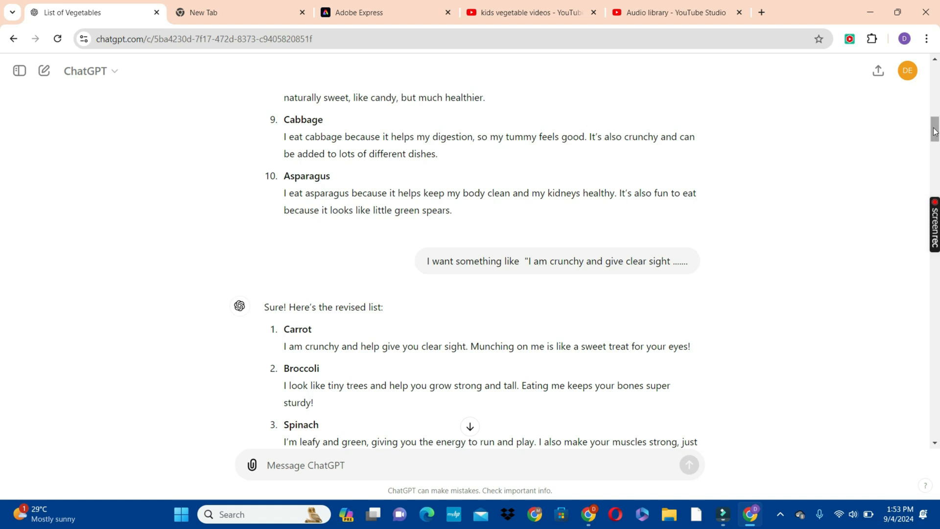
drag(934, 132, 936, 165)
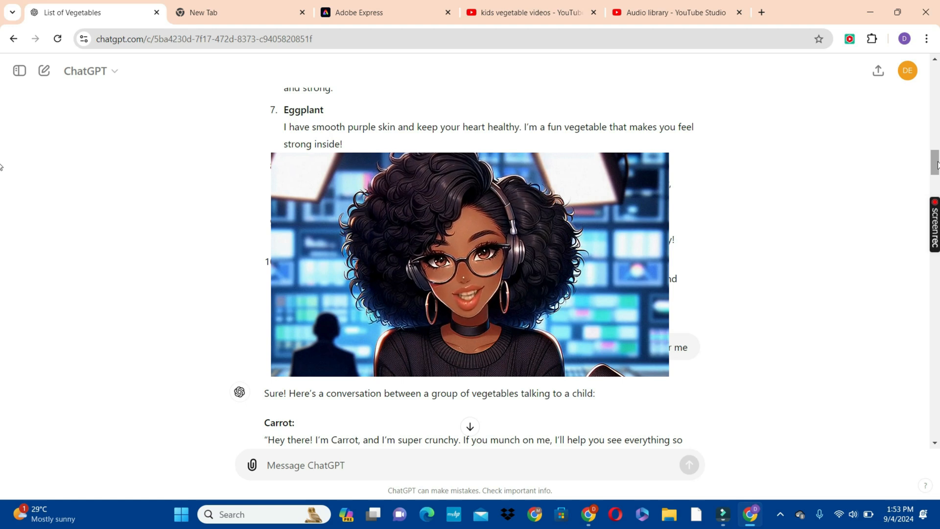
drag(935, 165, 935, 224)
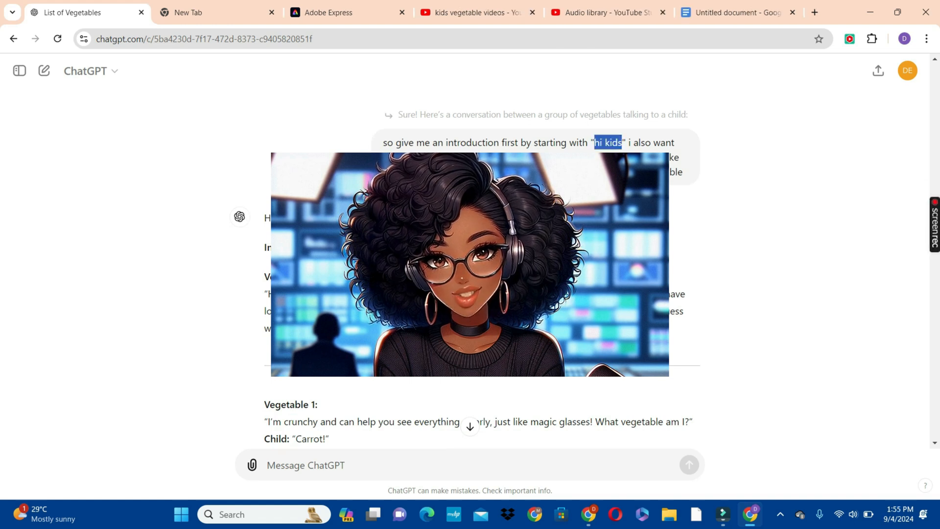
click(597, 166)
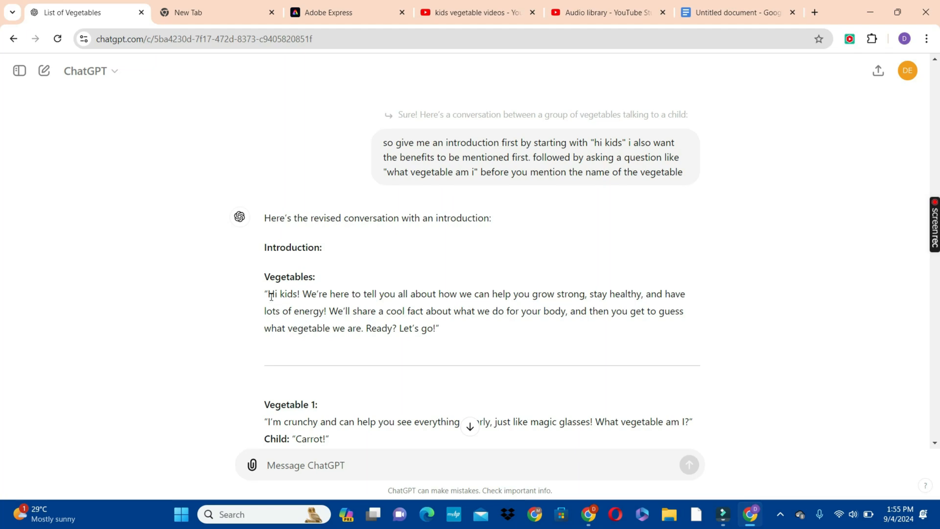
Step: Copy the "Hi kids!" introduction paragraph from ChatGPT's revised vegetable conversation
drag(265, 294, 466, 331)
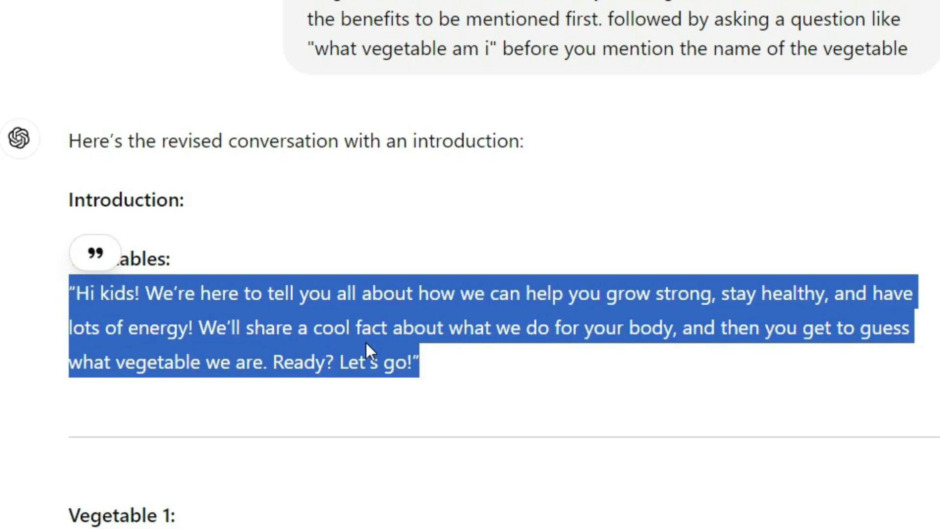
right_click(365, 342)
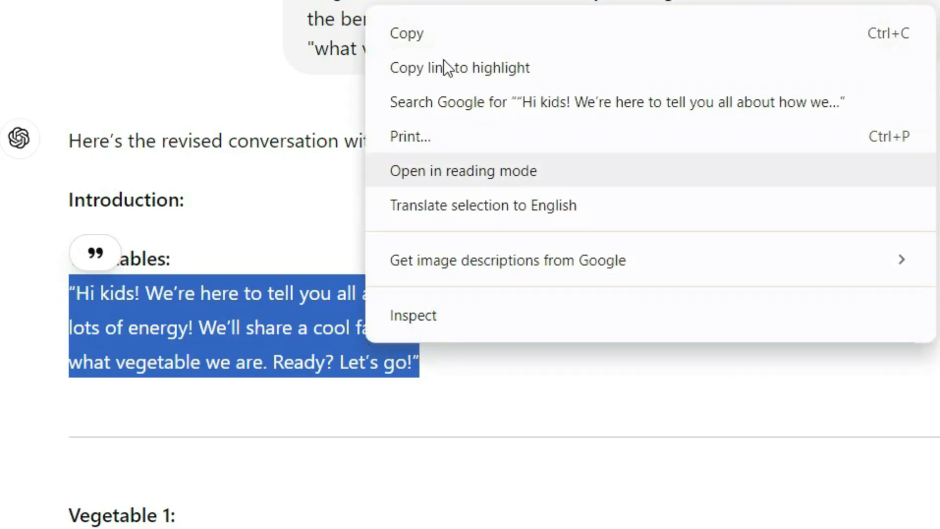
click(423, 35)
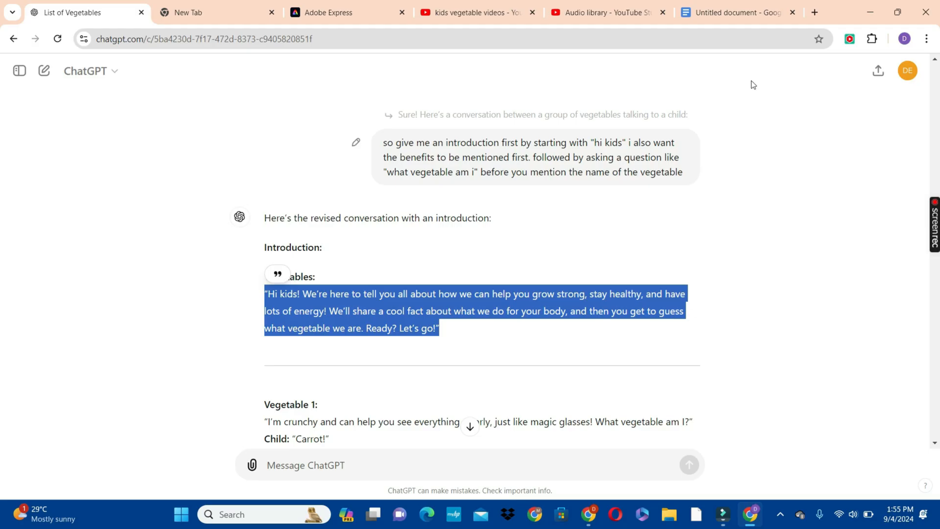
Step: Compare the introduction and vegetable riddles in the Google Docs script with the ChatGPT conversation
click(732, 12)
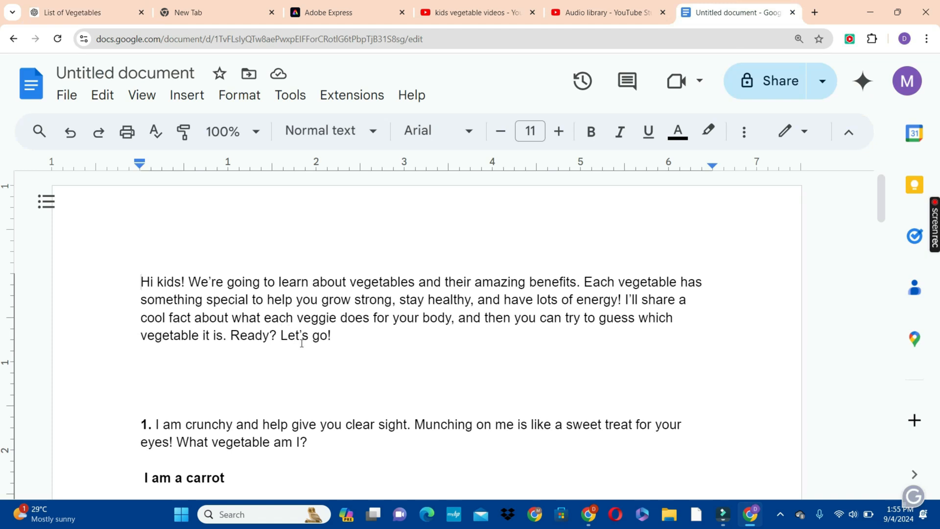
click(63, 5)
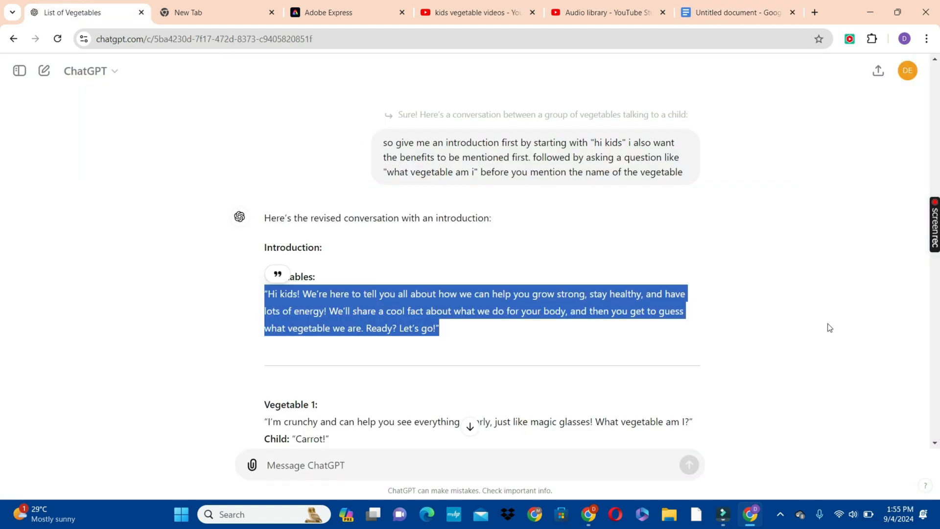
scroll(829, 327, down, 6)
click(729, 14)
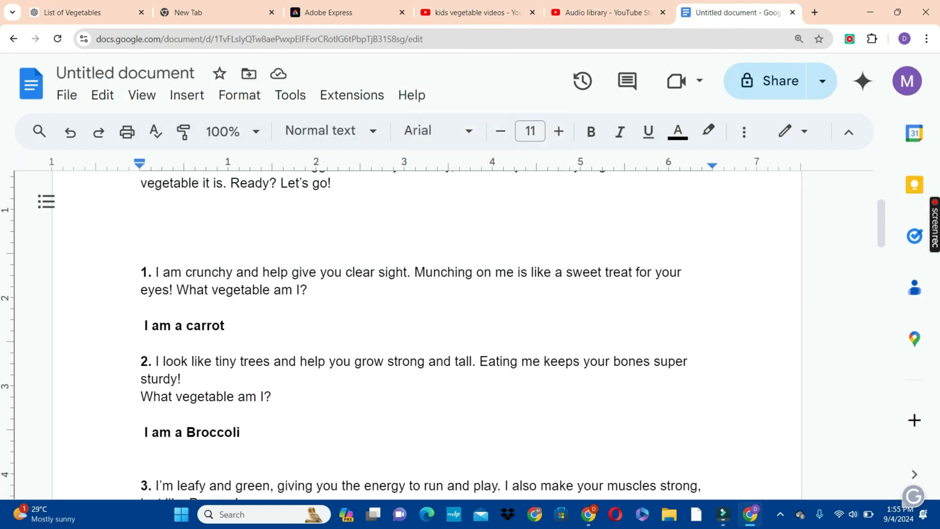
click(66, 5)
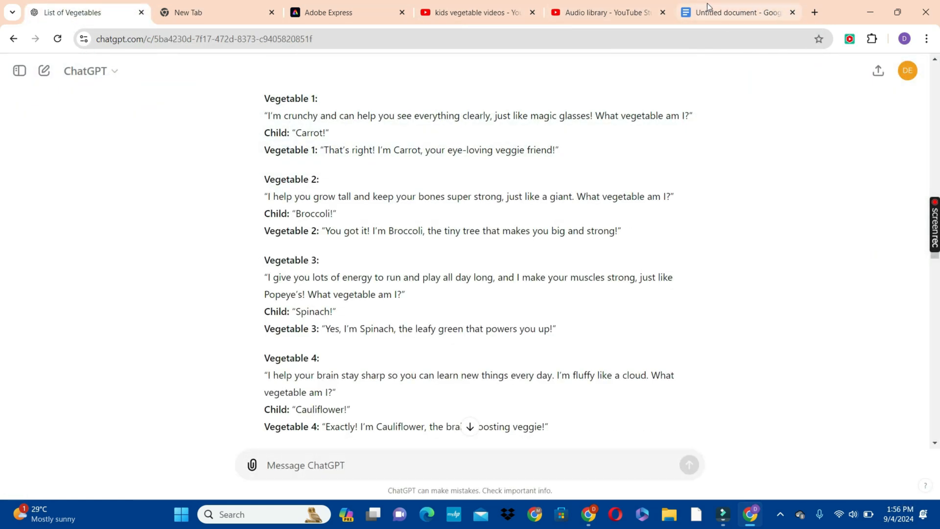
click(725, 4)
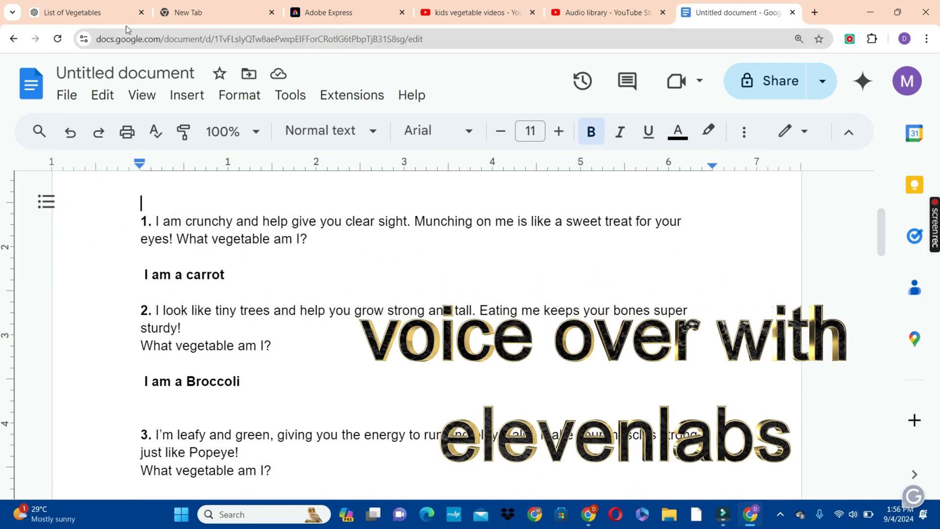
Step: Search Google for elevenlabs, open the official ElevenLabs site and get started for free
click(180, 12)
click(304, 245)
key(Return)
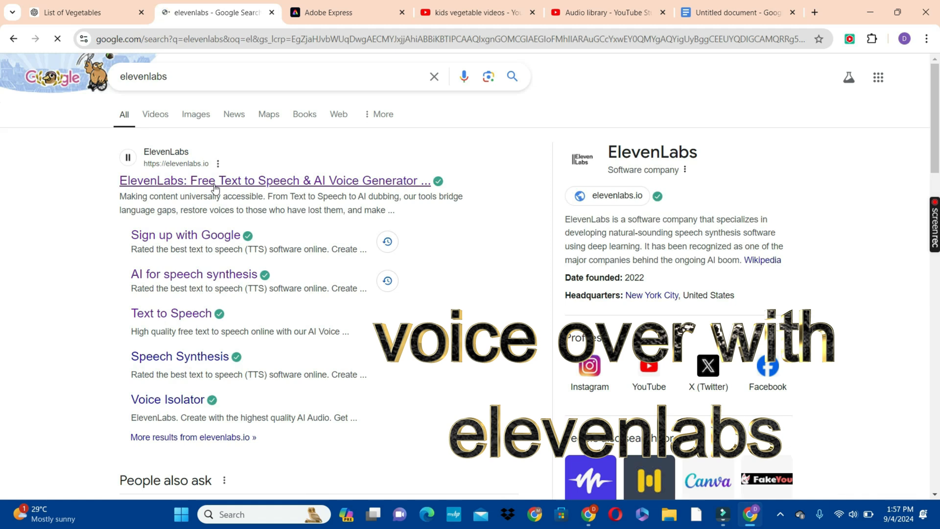
click(212, 181)
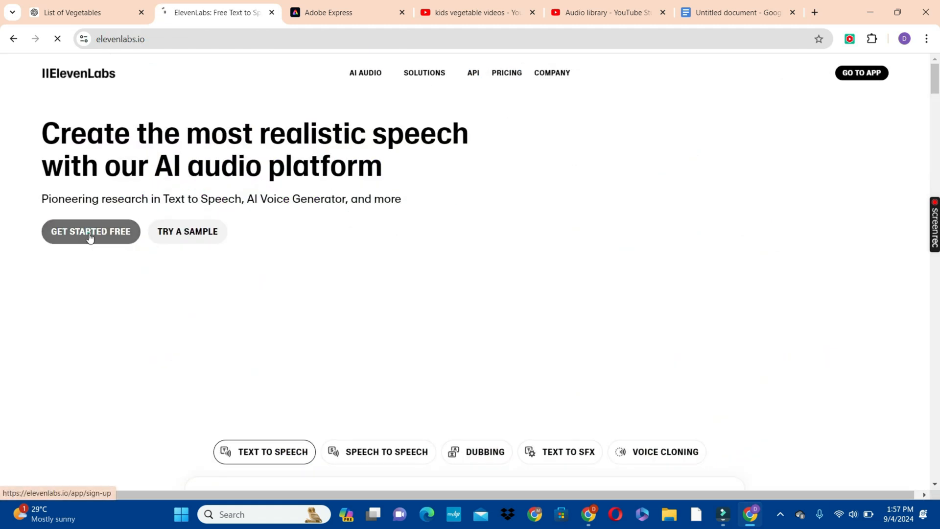
click(92, 234)
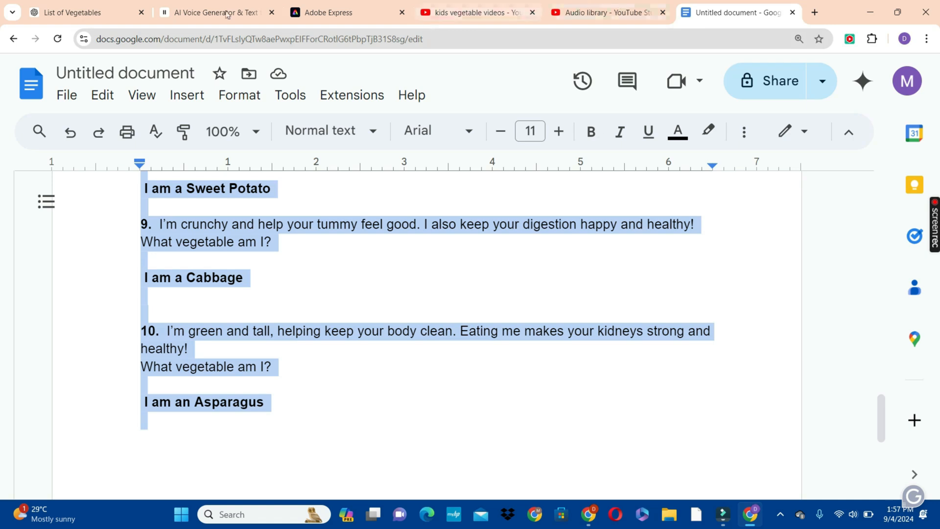
Step: Switch from the script to ElevenLabs and choose the Gigi (Legacy) voice for the vegetable riddles
click(181, 15)
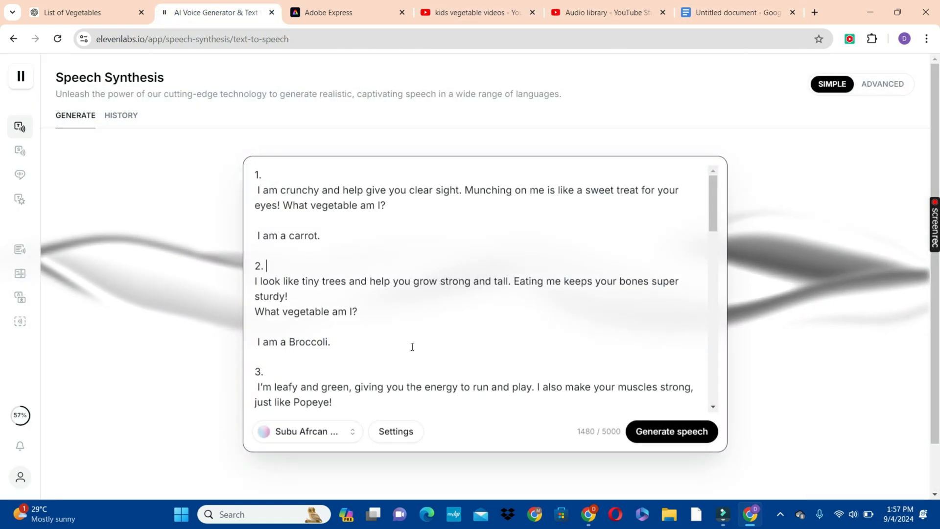
click(353, 436)
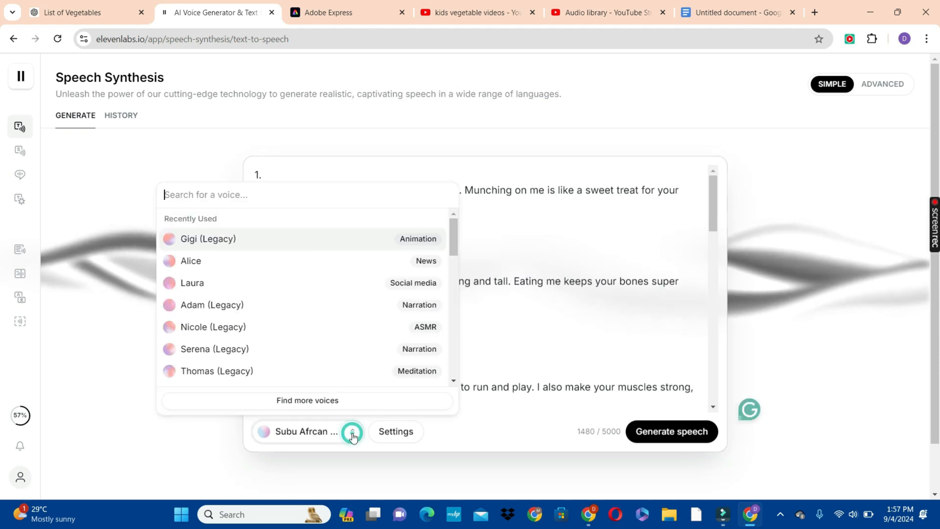
click(169, 241)
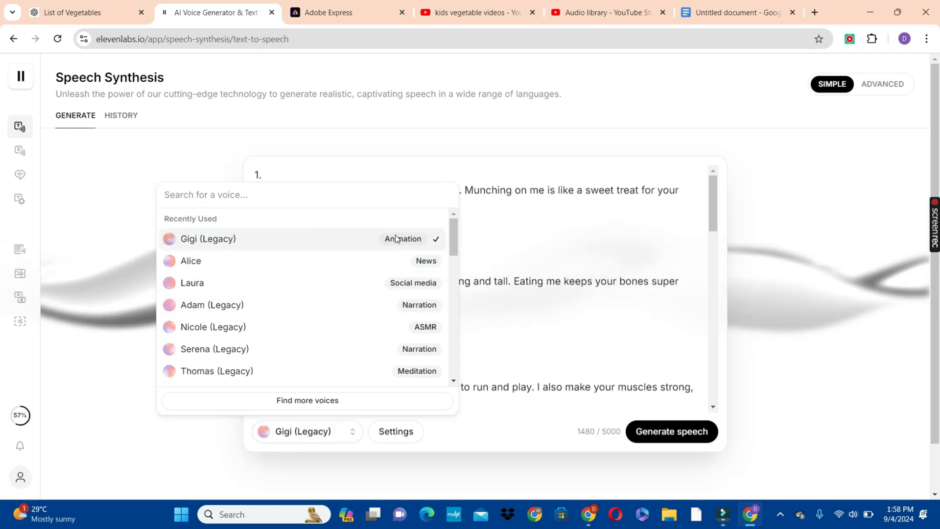
click(360, 239)
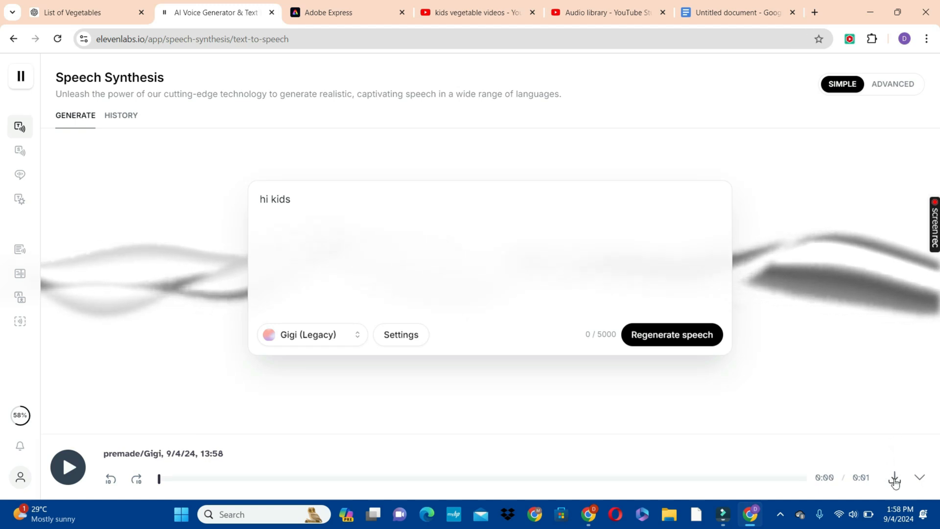
Step: Download the generated "hi kids" speech as an audio file and clear the speech text
click(895, 478)
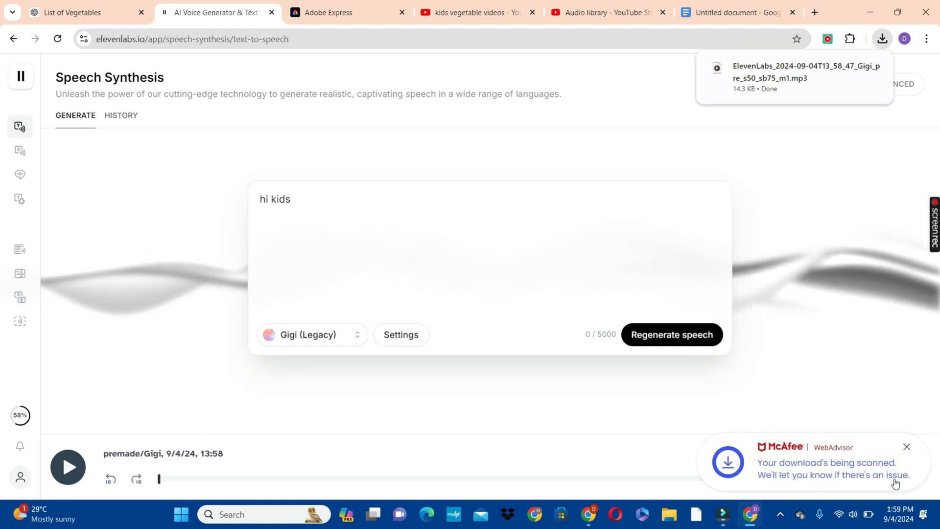
click(369, 234)
key(BackSpace)
key(ctrl+a)
key(BackSpace)
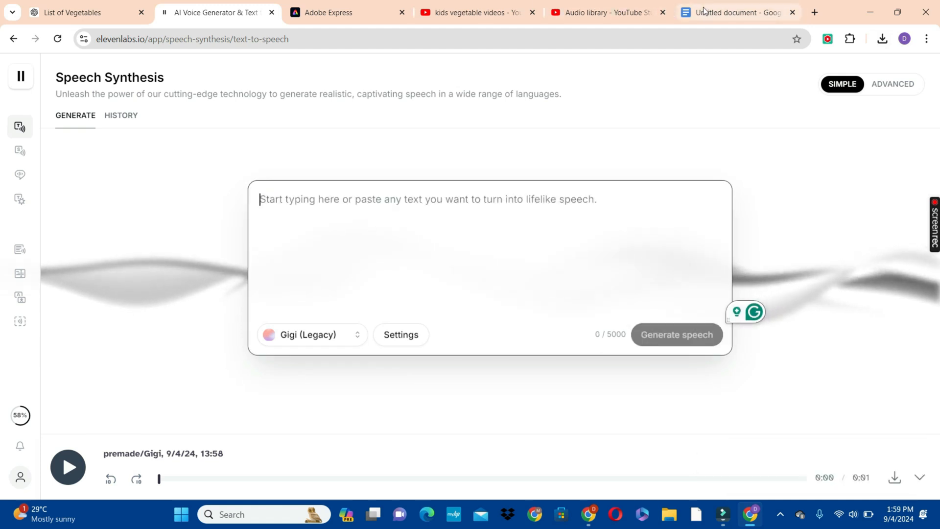
Step: Copy the "Hi kids!" introduction paragraph from the Google Docs script and paste it as the ElevenLabs speech text
click(681, 11)
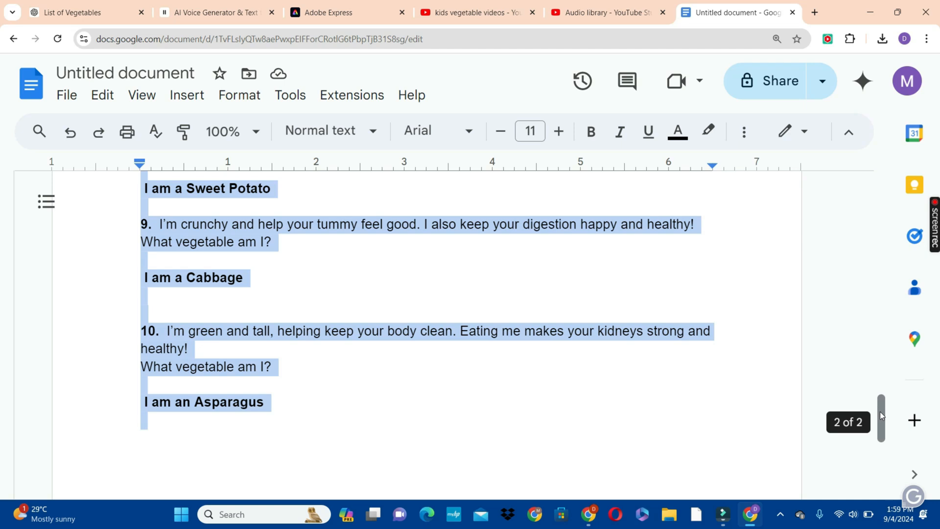
drag(881, 415, 881, 196)
drag(332, 336, 141, 282)
right_click(171, 286)
click(218, 171)
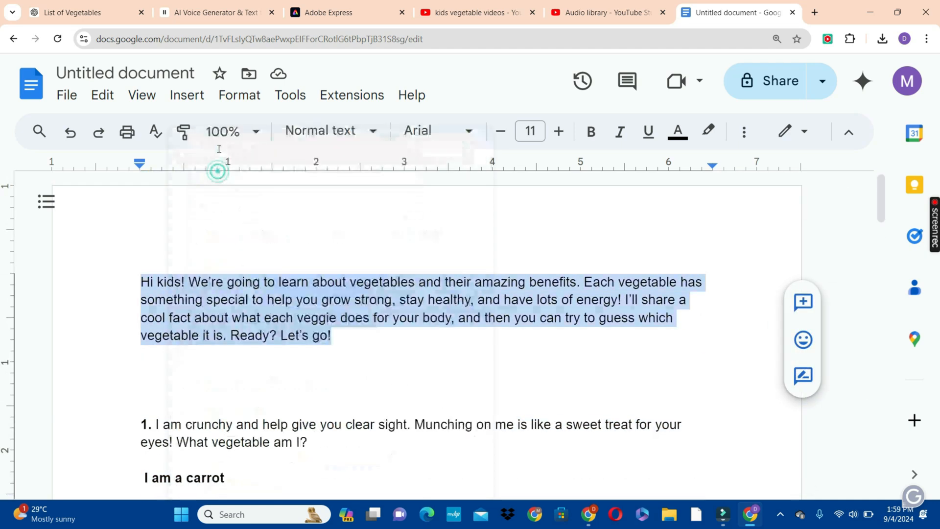
click(223, 12)
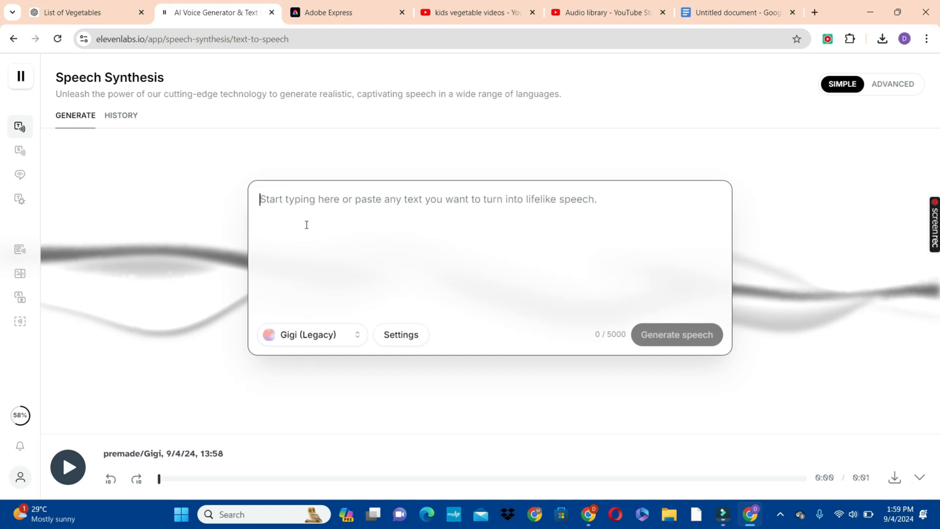
key(ctrl+v)
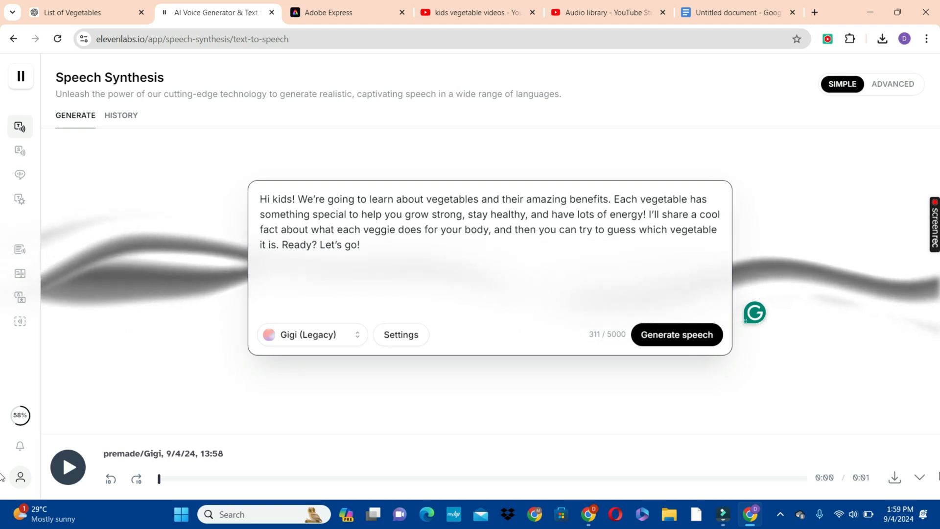
click(855, 256)
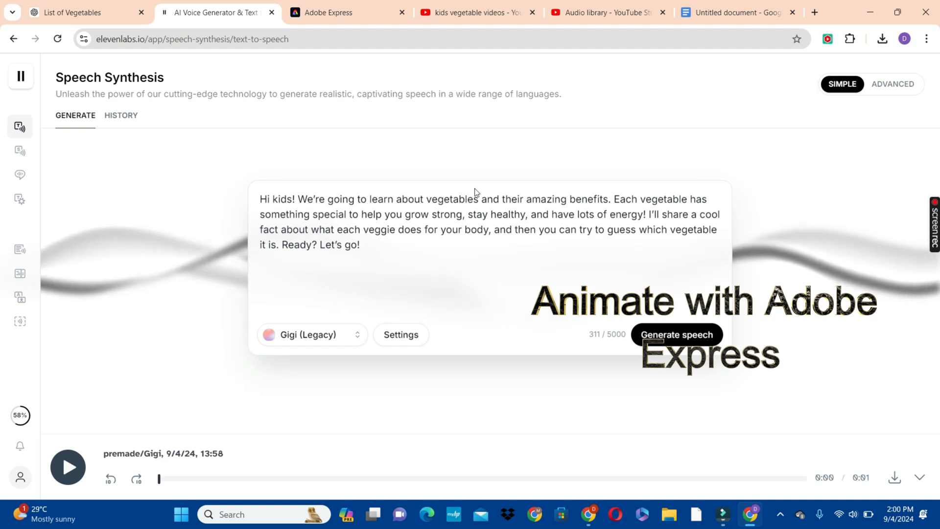
Step: Switch to Adobe Express and open the Animate characters quick action
click(351, 6)
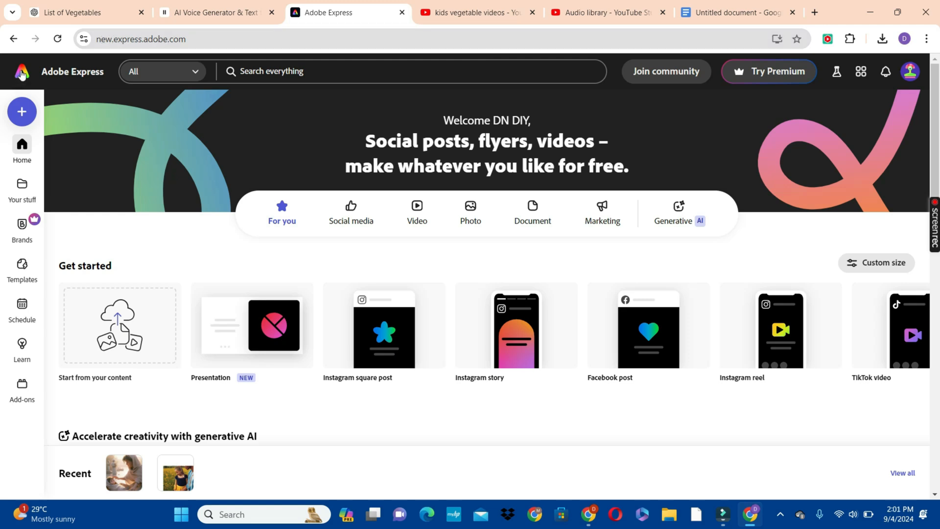
click(21, 110)
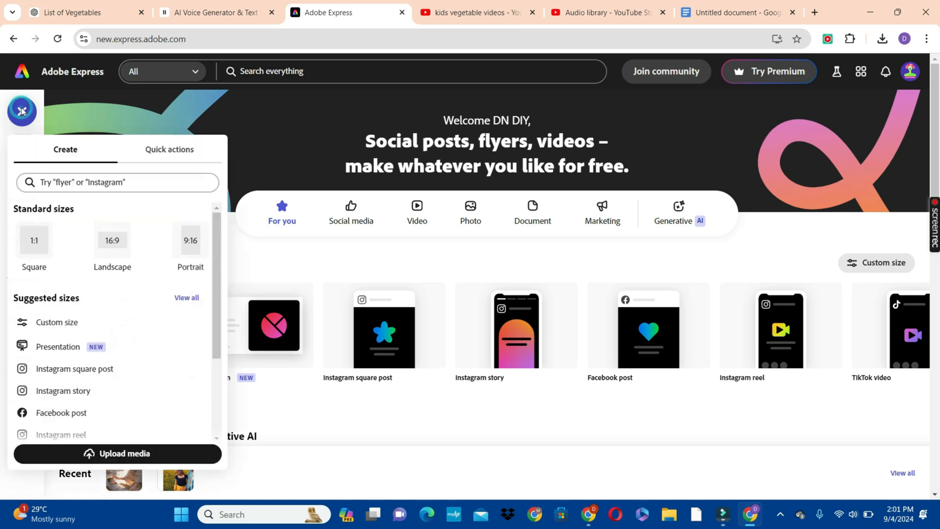
click(162, 154)
drag(214, 224, 215, 267)
click(73, 317)
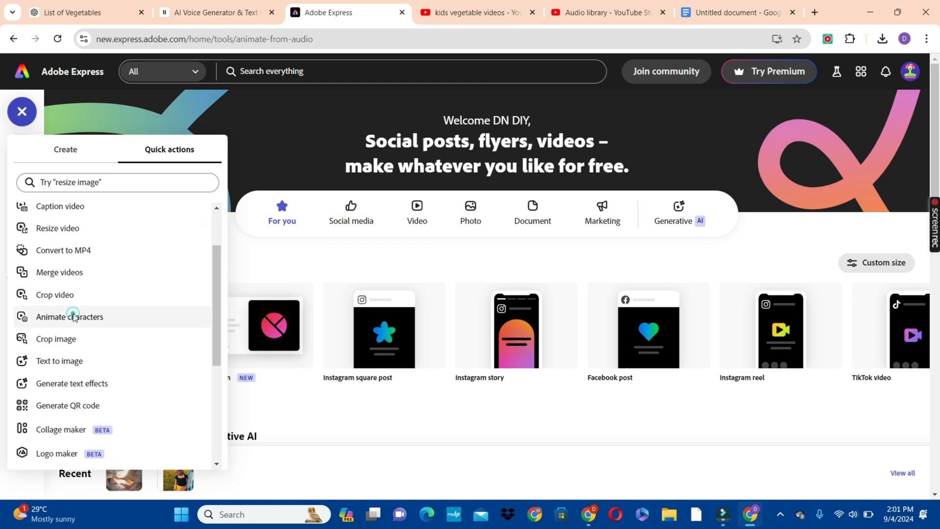
Step: Set the character category to Food and choose the soda cup character
click(595, 196)
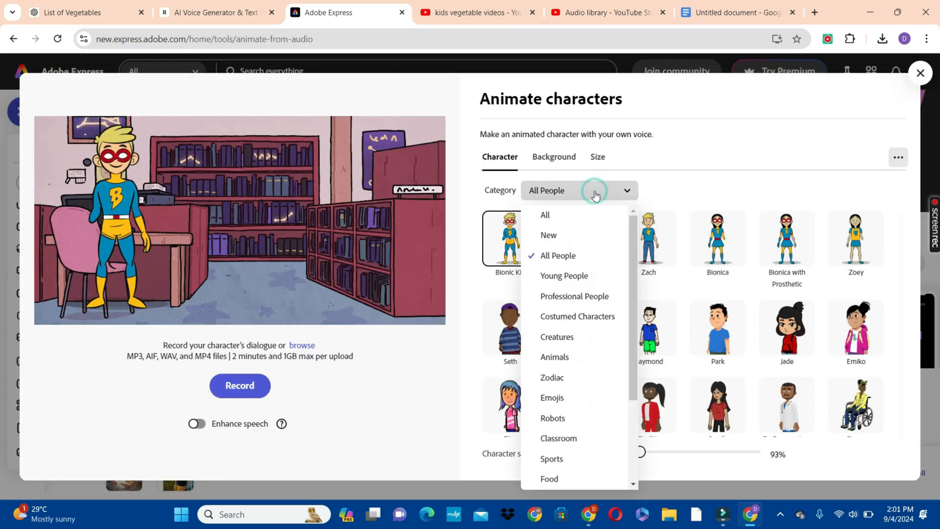
drag(634, 232, 633, 407)
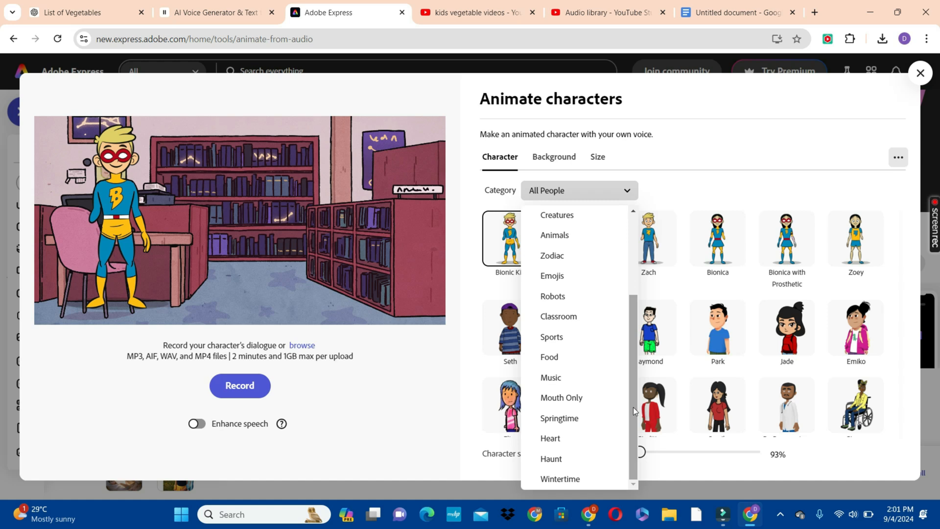
click(562, 356)
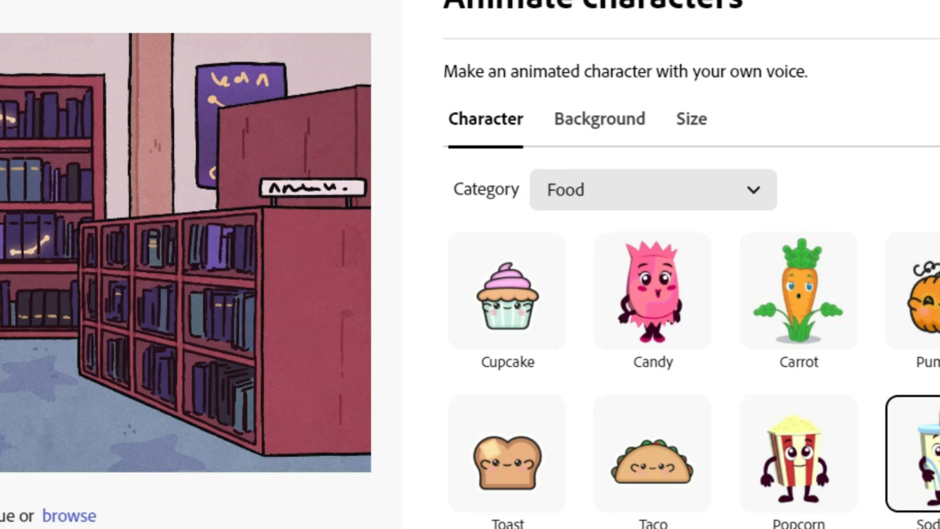
Step: Set the scene background to Whiteboard and adjust the soda cup character's size and position beside the board
click(597, 126)
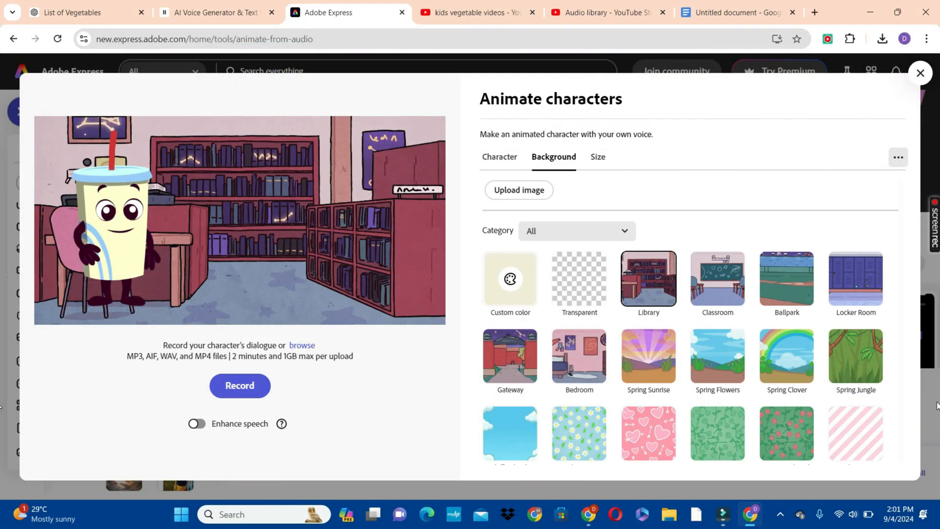
drag(903, 235, 912, 389)
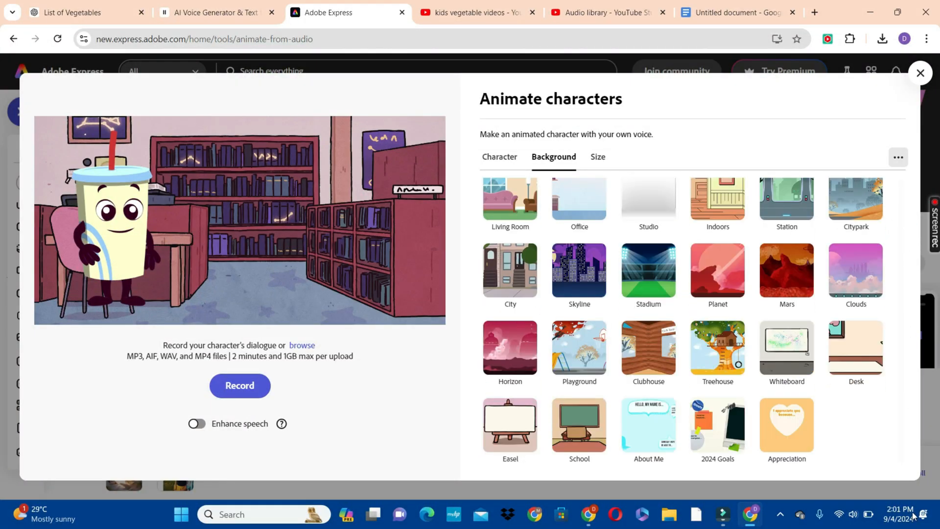
click(794, 336)
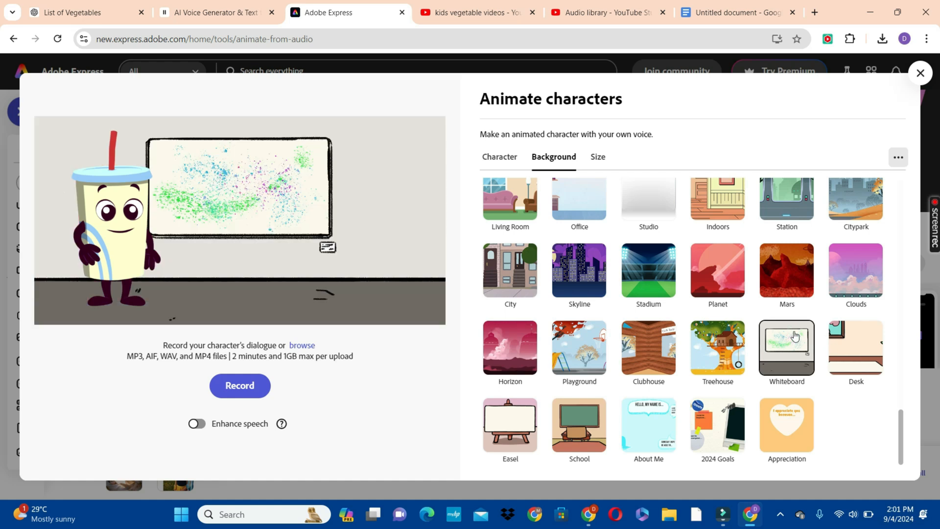
click(520, 420)
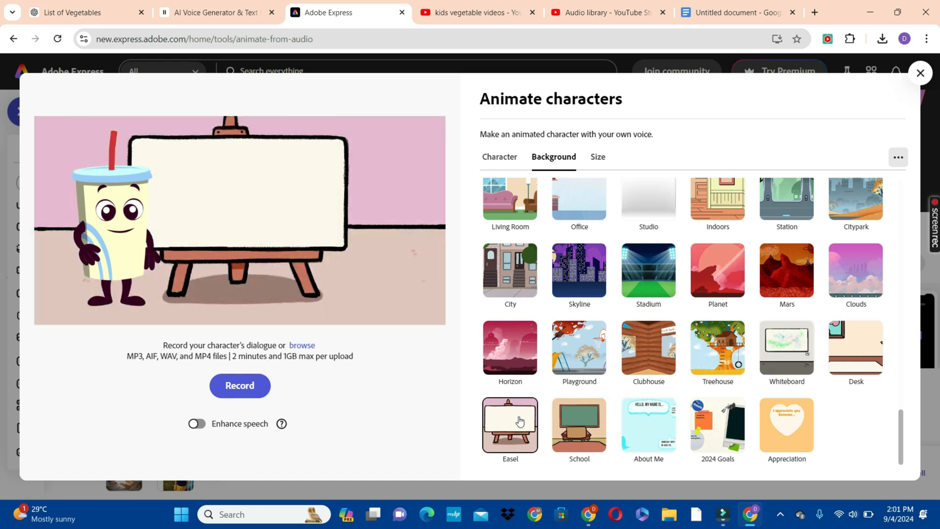
click(771, 354)
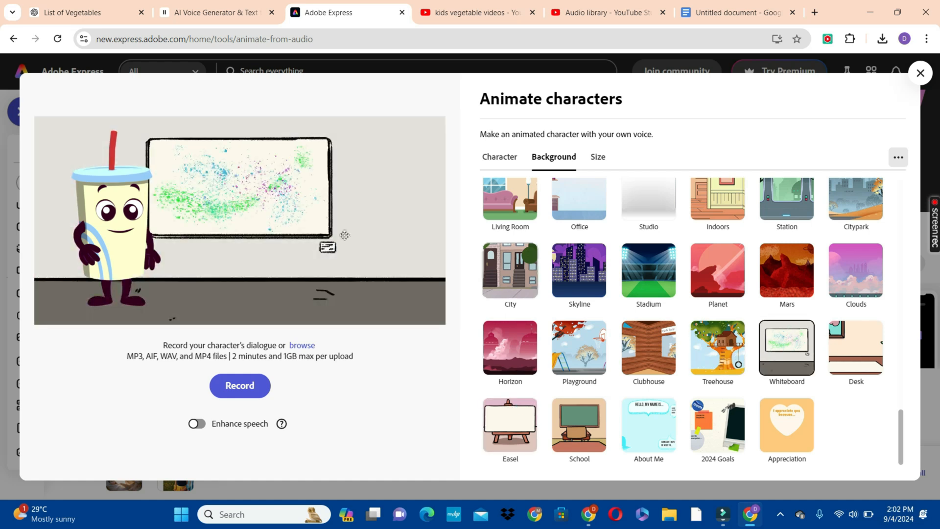
click(117, 220)
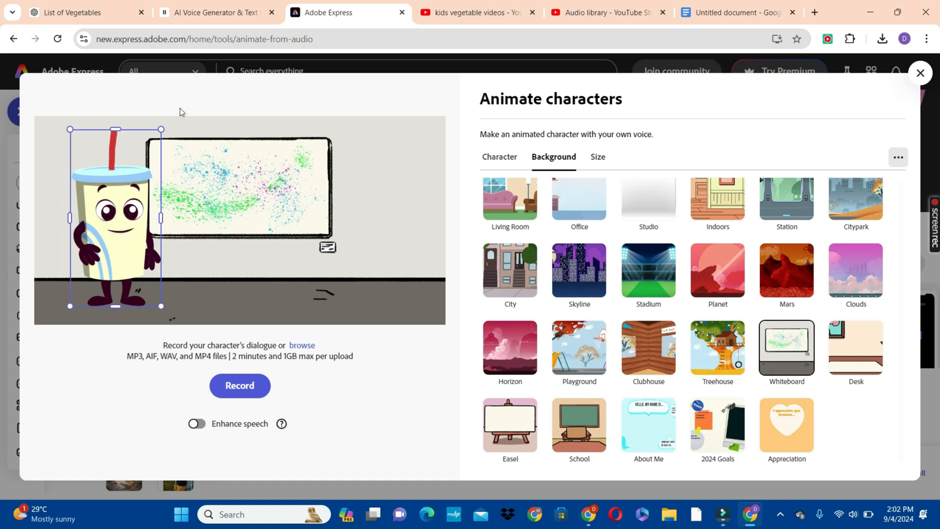
drag(160, 130, 136, 204)
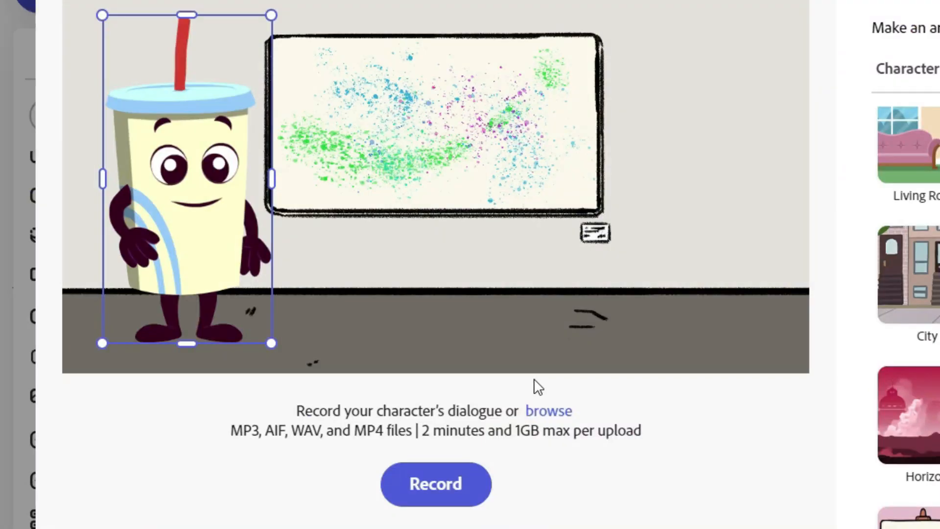
Step: Upload ElevenLabs_2024-09-04T00_53_26_Gigi_pre_s50_sb75_m1 from Downloads as the soda cup character's dialogue
click(542, 412)
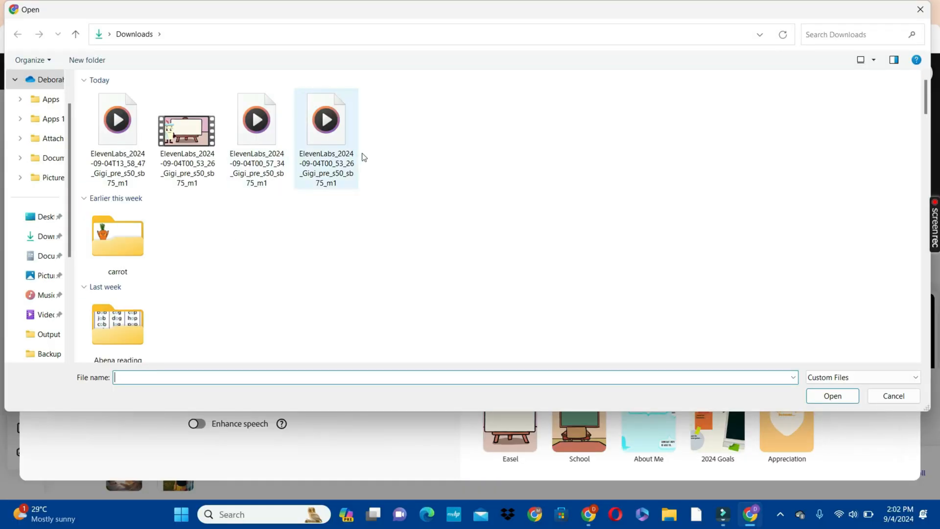
click(331, 133)
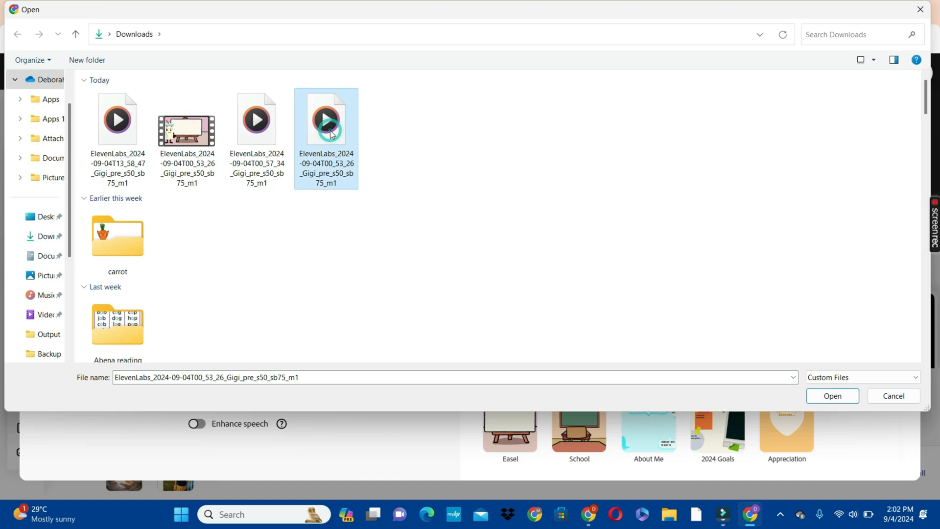
click(831, 397)
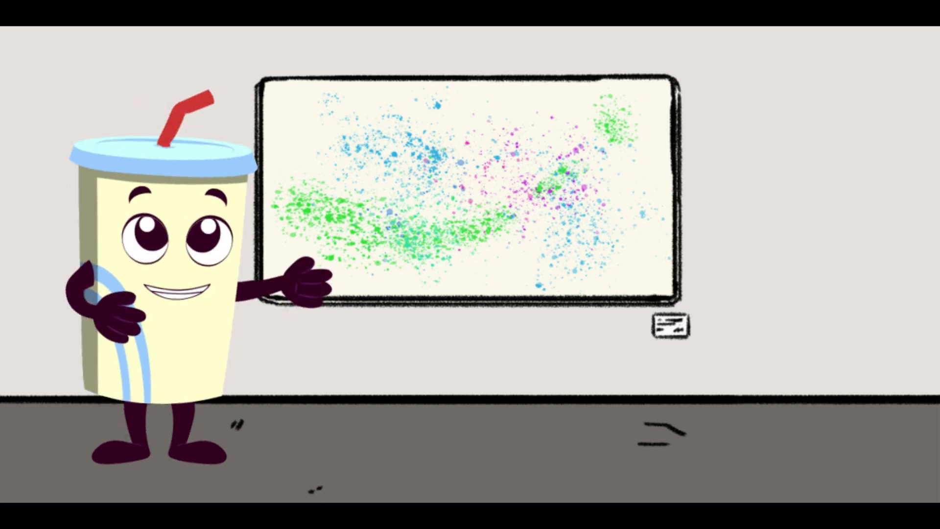
Step: Leave the full-screen preview, download the soda cup animation and close the Animate characters tool
key(Escape)
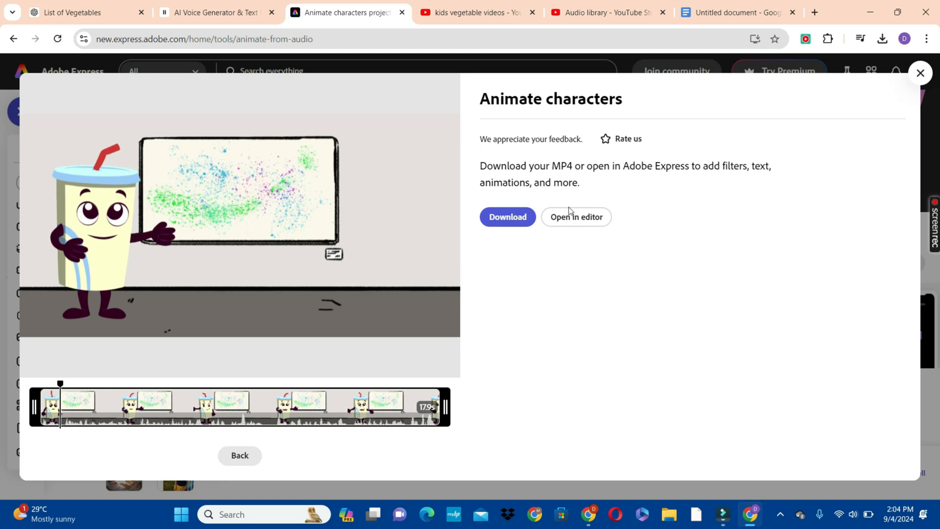
click(515, 221)
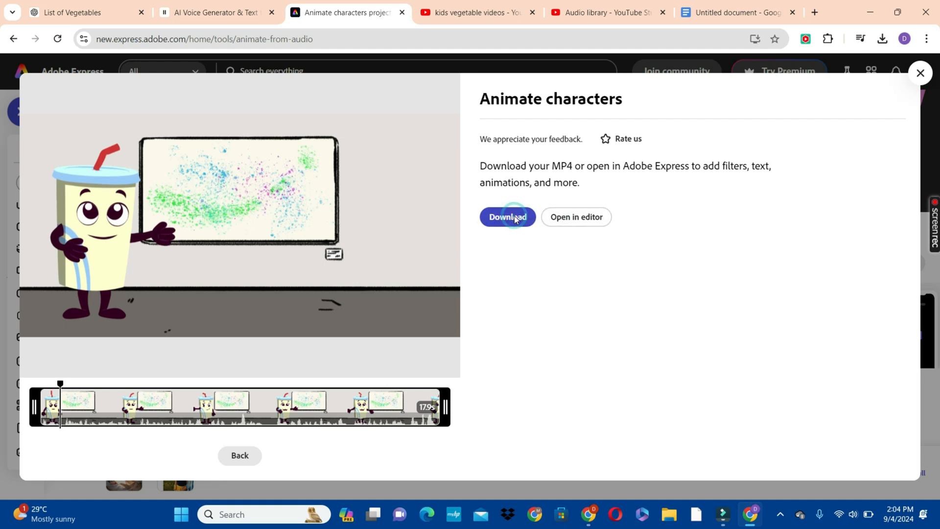
click(927, 74)
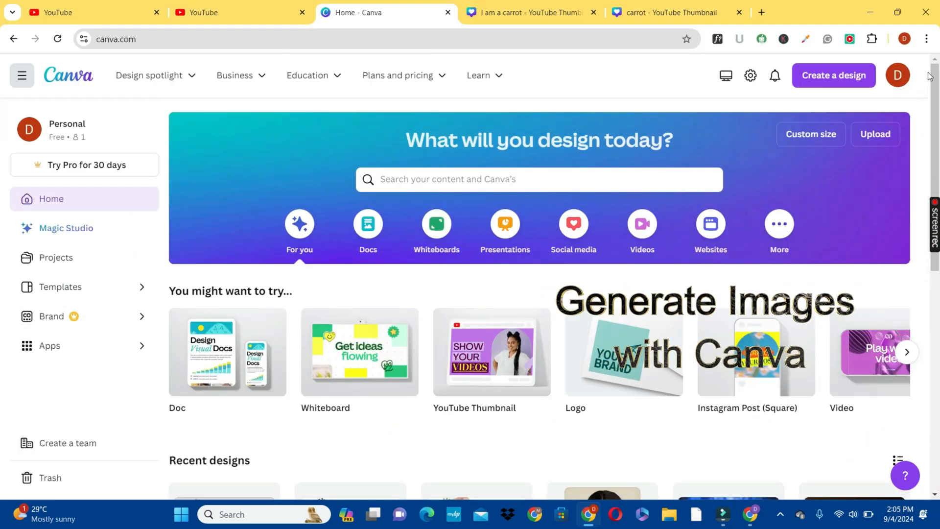
Step: In Canva, create a blank YouTube Thumbnail design
click(532, 177)
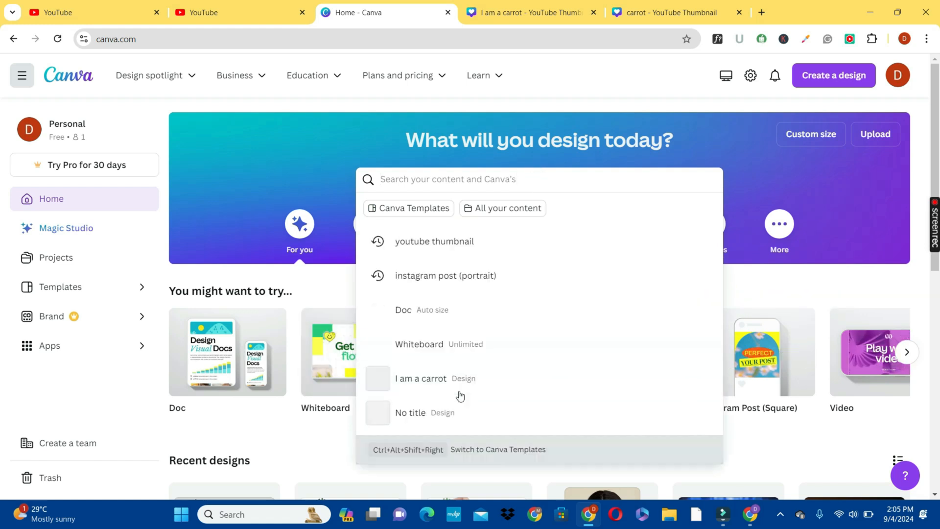
click(581, 131)
click(482, 364)
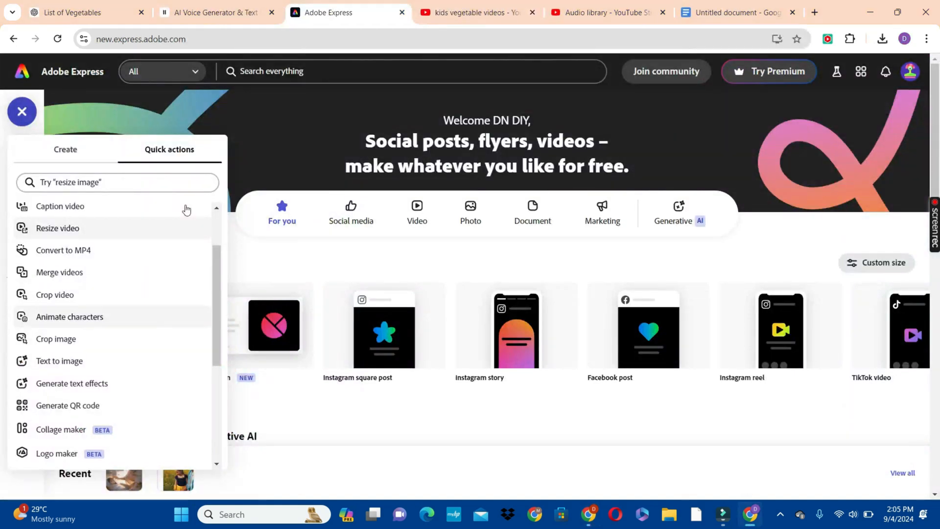
Step: Switch to ChatGPT and review the revised list of vegetable descriptions
click(78, 10)
click(935, 147)
drag(935, 151, 933, 129)
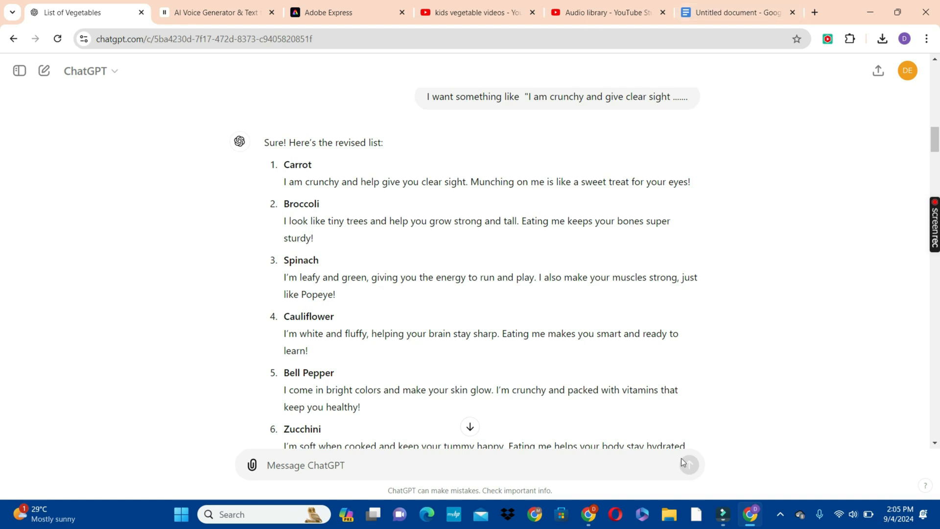
Step: Return to the untitled Canva design and search the elements for carrot
mouse_move(588, 514)
click(589, 453)
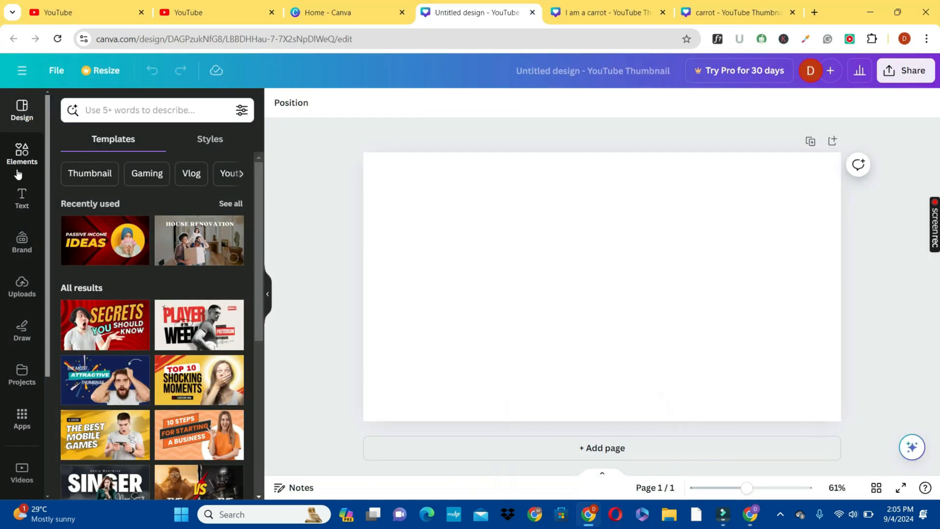
click(20, 157)
click(157, 109)
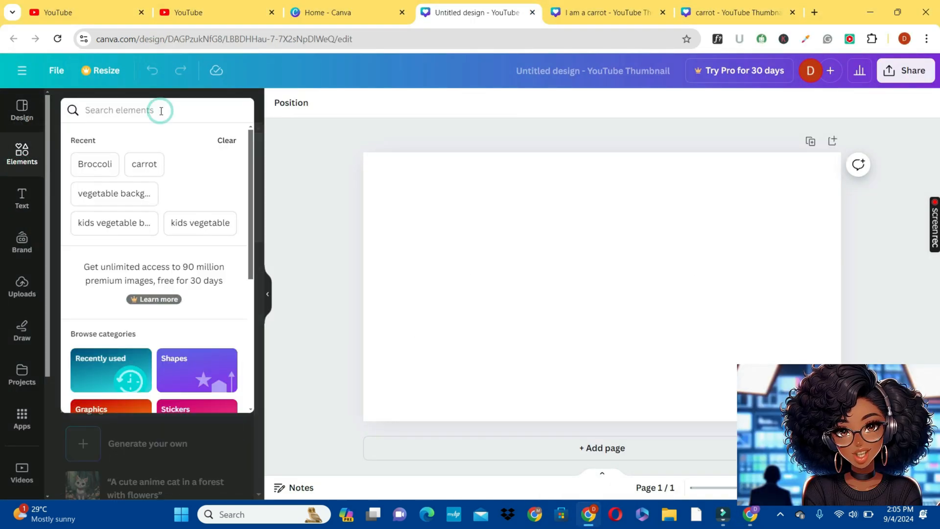
click(142, 161)
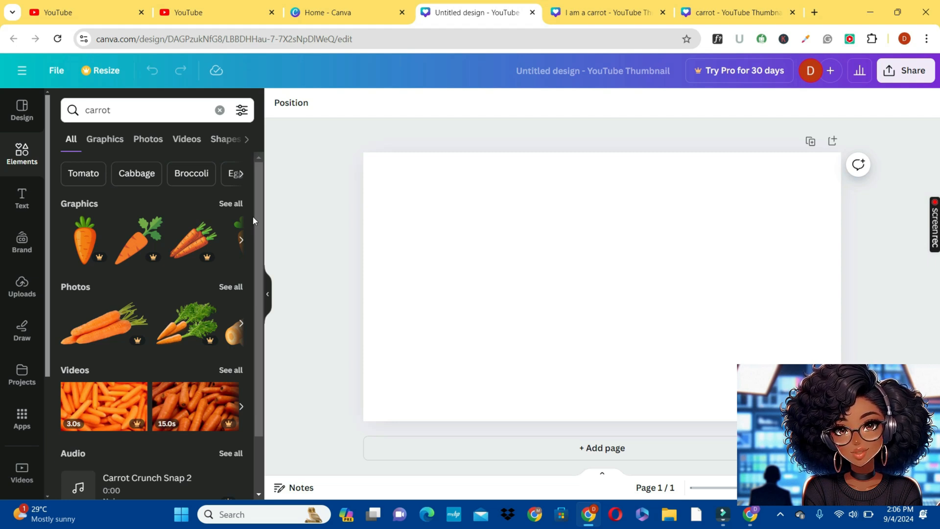
Step: Add the smiling carrot character and the crate of carrots from the graphics, resizing and arranging them side by side on the page
click(102, 141)
scroll(161, 294, down, 3)
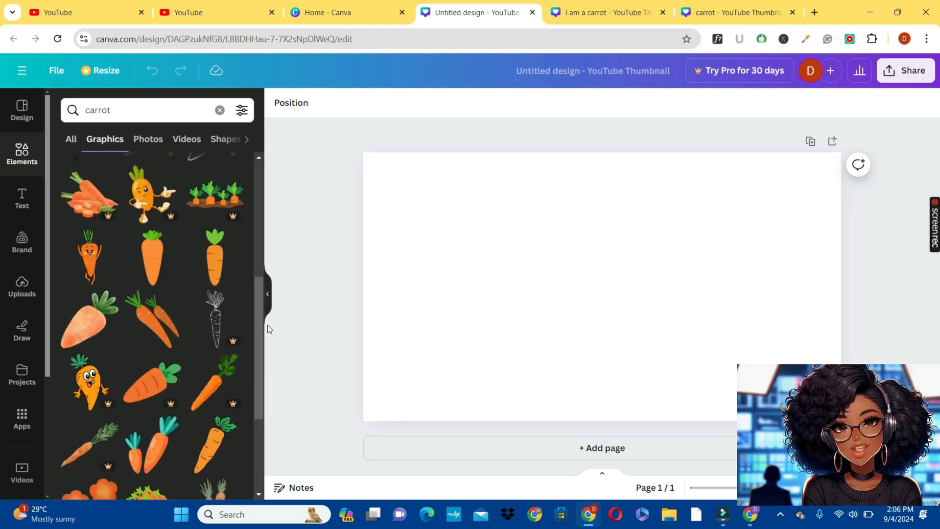
click(90, 256)
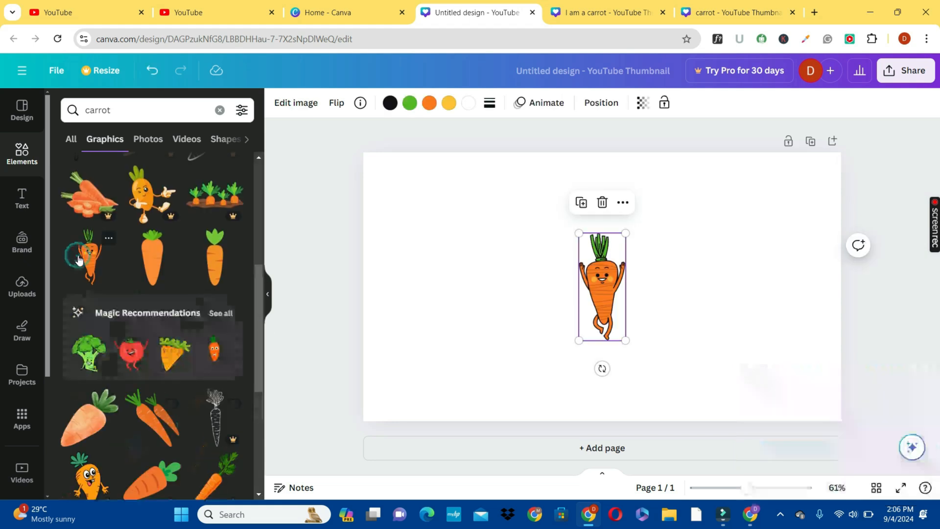
drag(578, 233, 441, 262)
drag(483, 184, 502, 180)
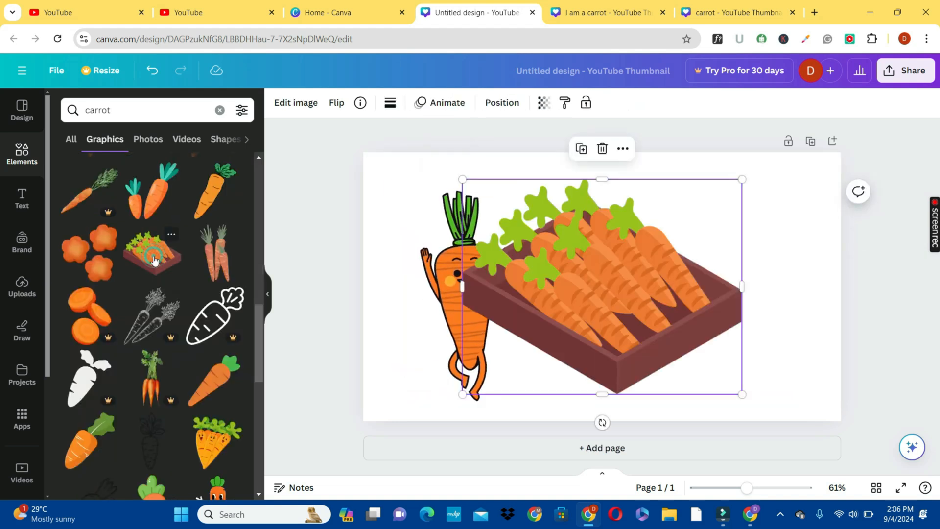
mouse_move(576, 254)
mouse_down()
mouse_move(581, 263)
mouse_move(560, 255)
mouse_up()
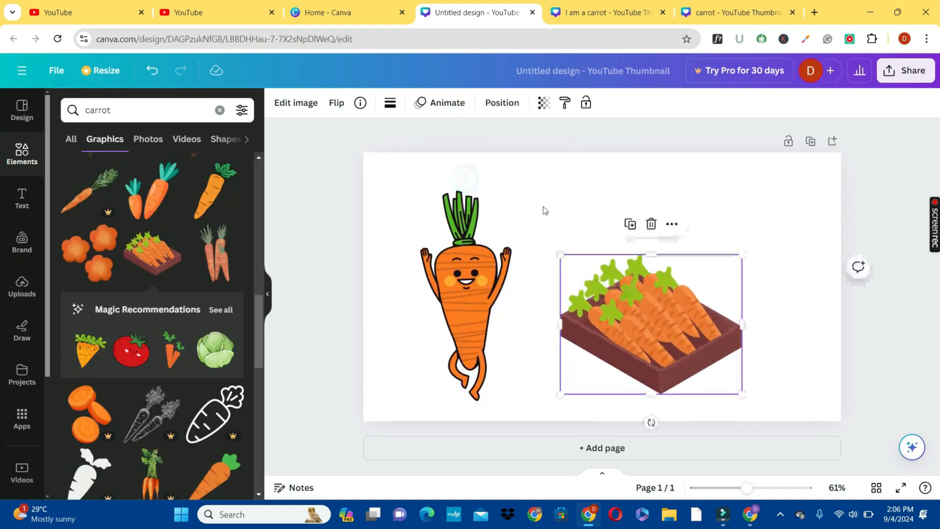
Step: Set the page background to light gray and select the carrot character
click(541, 207)
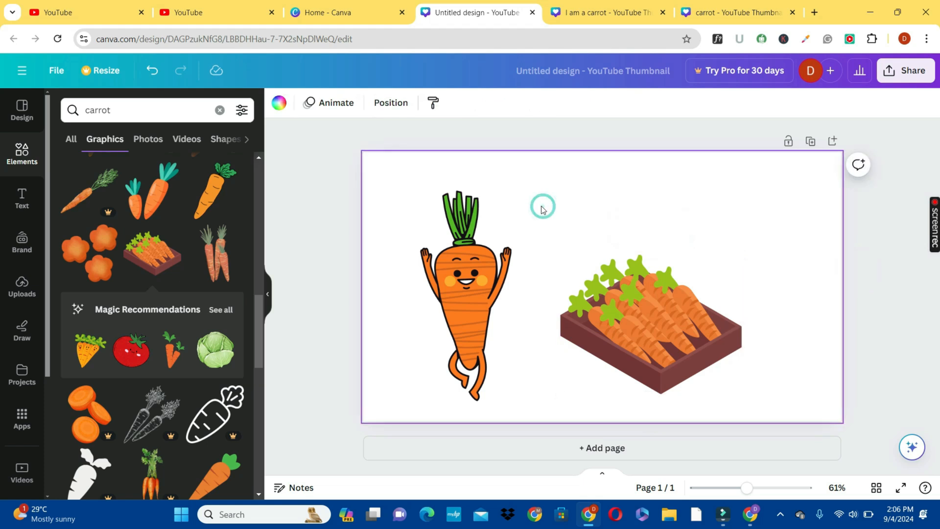
click(279, 102)
click(194, 423)
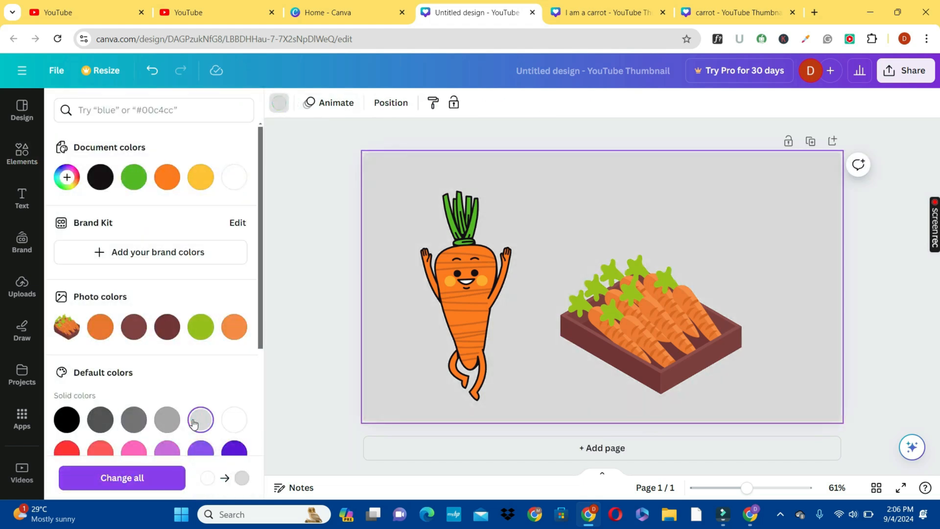
click(465, 310)
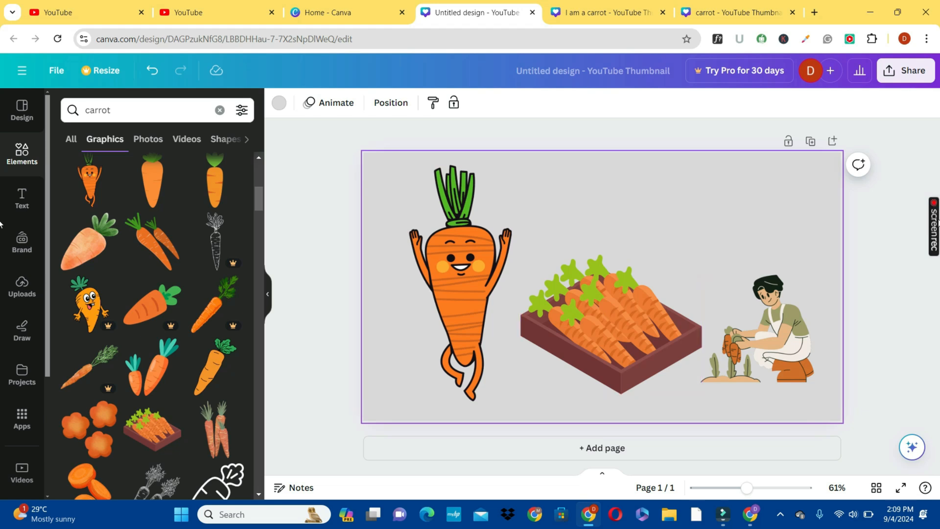
Step: Add a second page to the design and search the elements for Broccoli
click(590, 453)
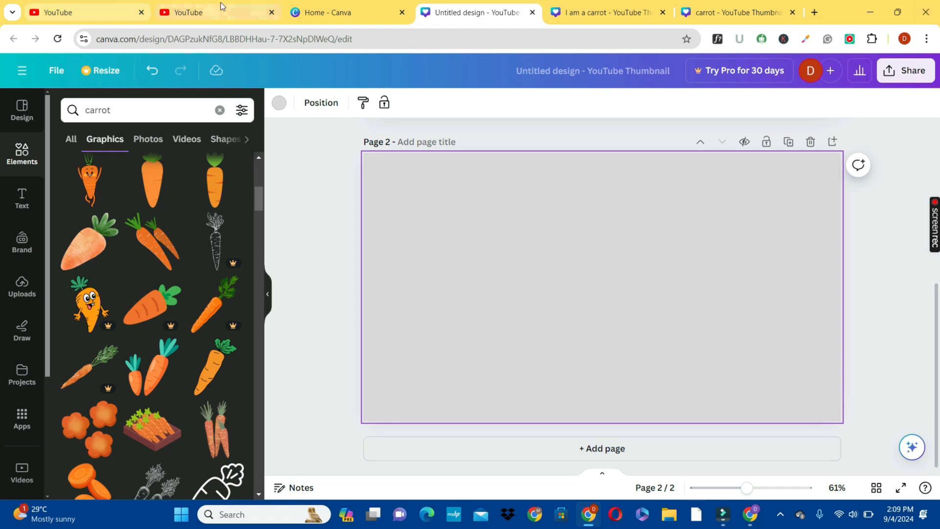
click(152, 109)
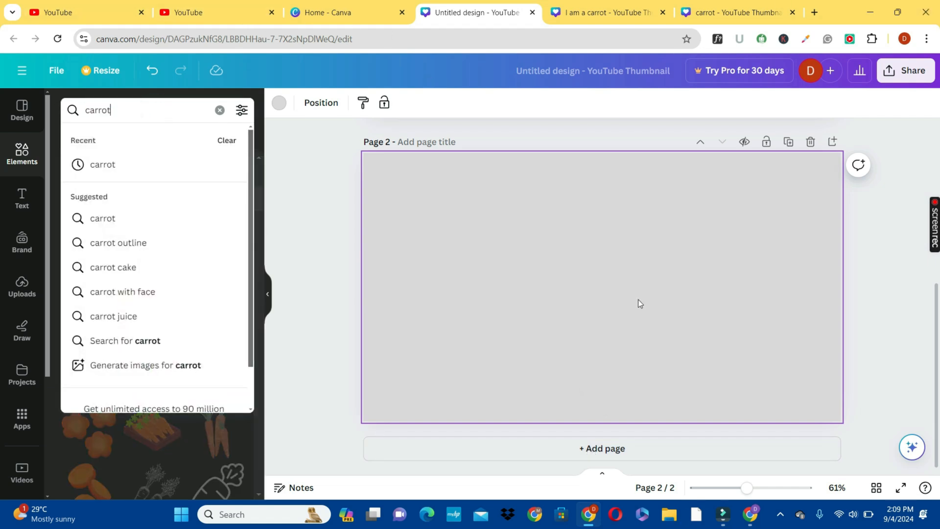
drag(131, 108, 29, 119)
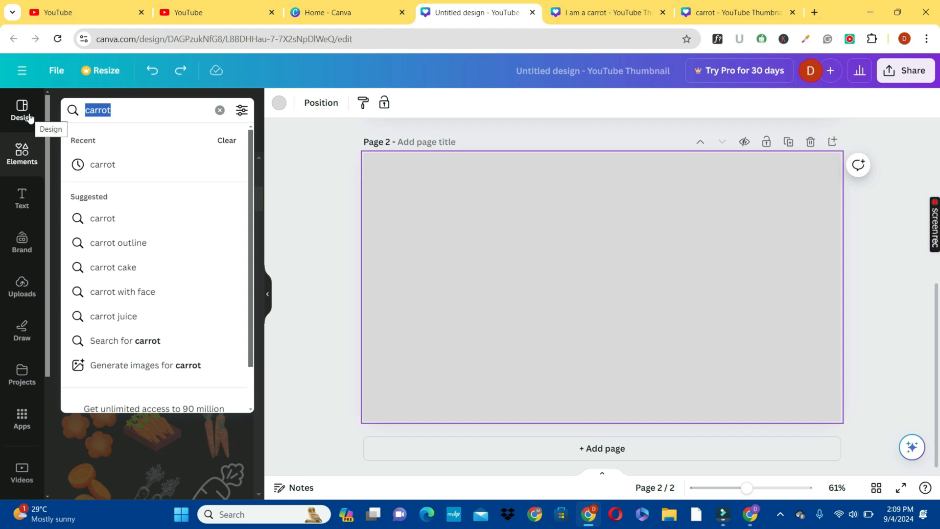
key(BackSpace)
text(bro)
click(107, 164)
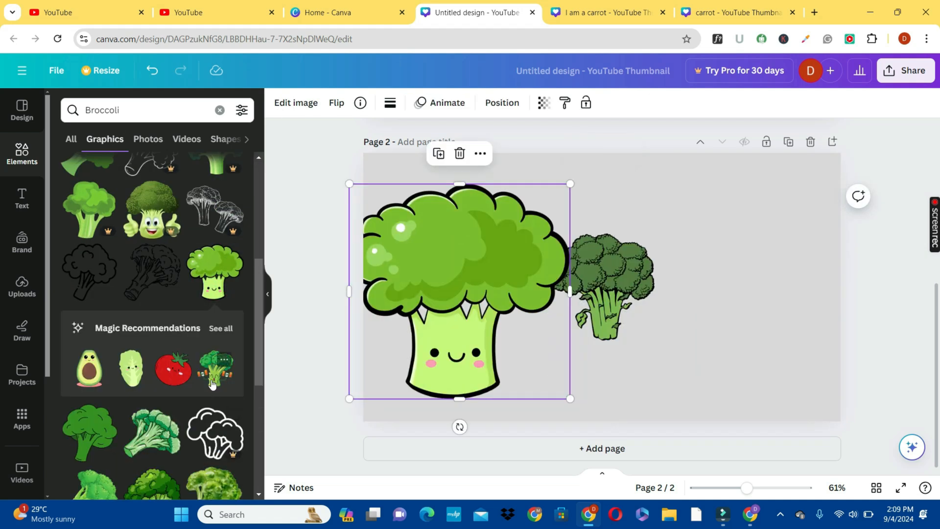
Step: Add the dumbbell-lifting broccoli graphic and a broccoli photo to page 2, shrinking the photo and placing it on the page's right side
click(212, 384)
click(518, 332)
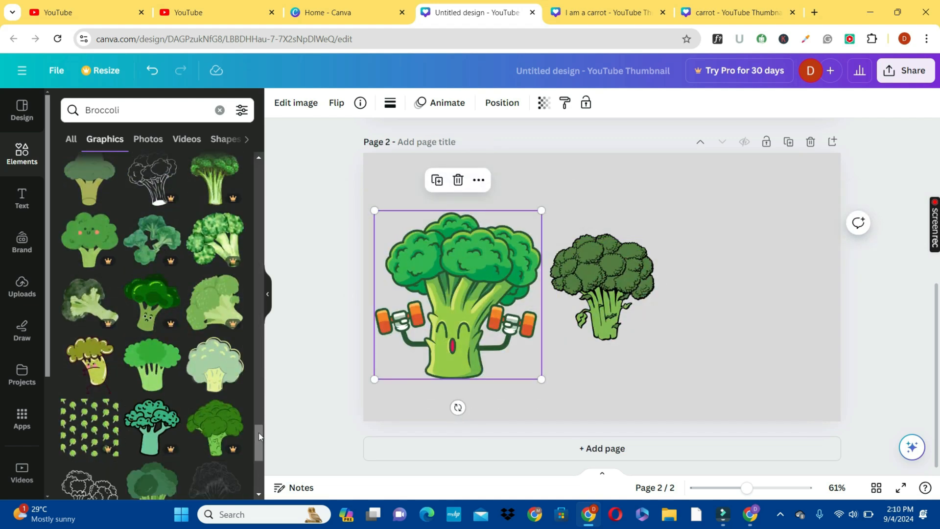
drag(259, 433, 258, 181)
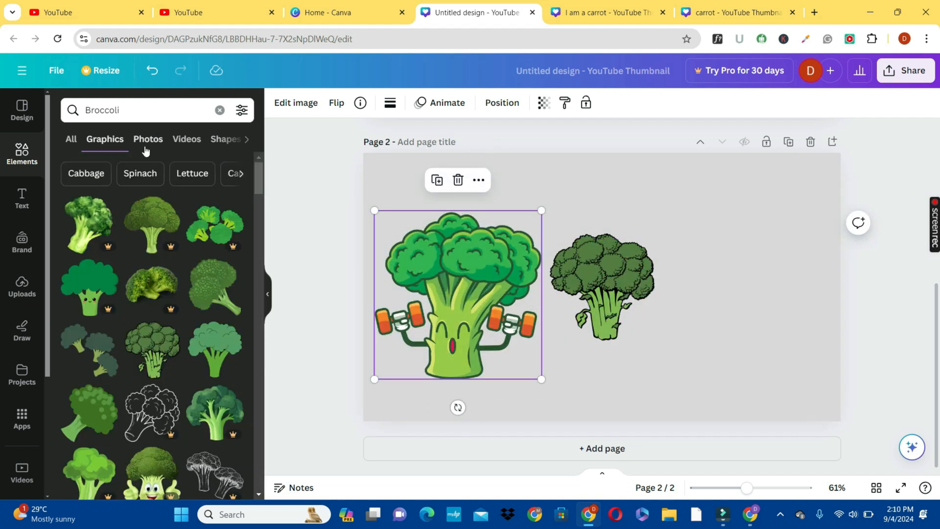
click(147, 139)
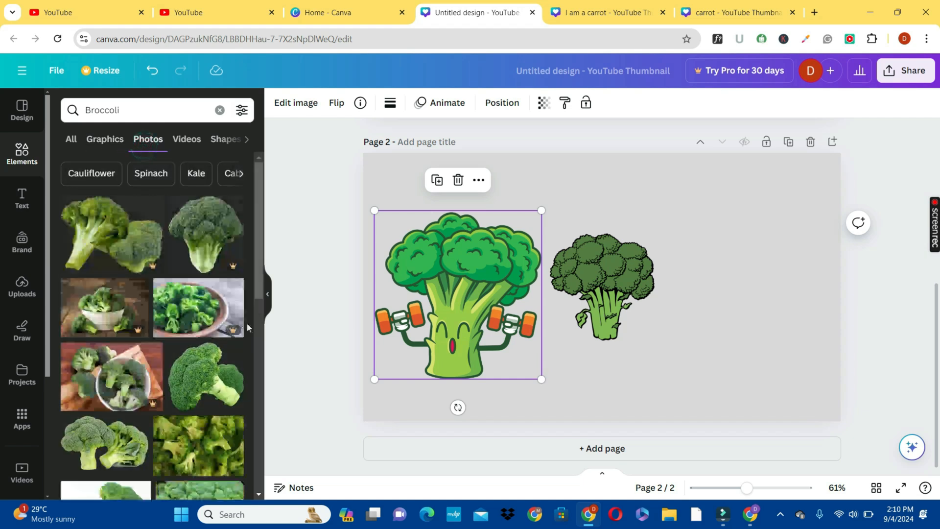
click(216, 363)
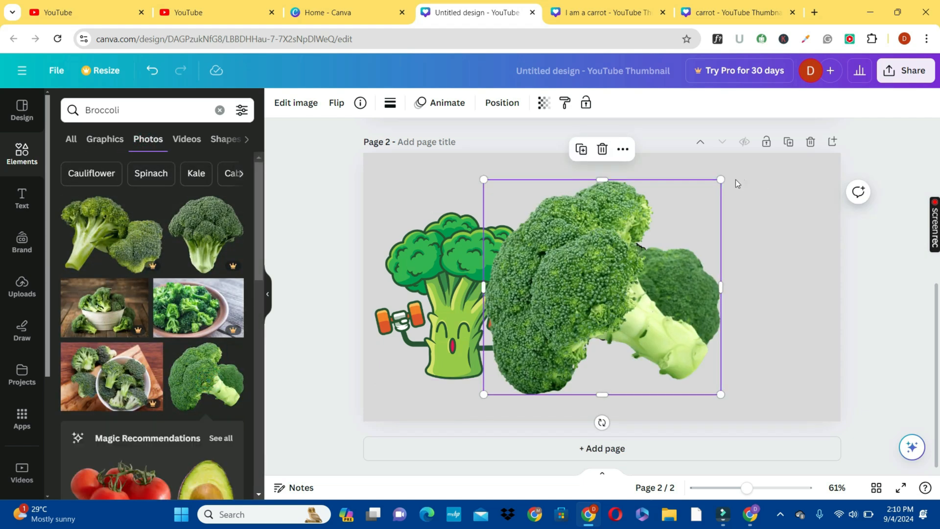
drag(721, 181, 634, 258)
drag(571, 352, 738, 343)
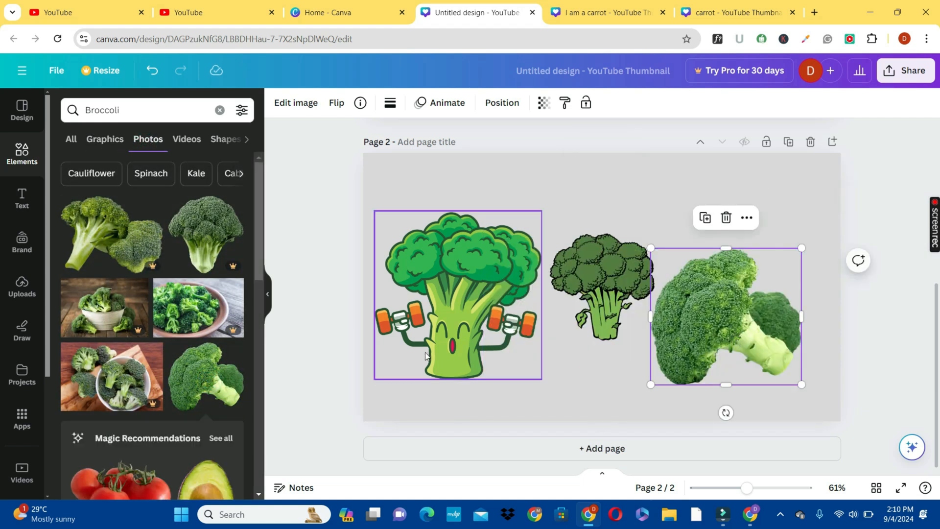
Step: Enlarge the dumbbell-lifting broccoli character on page 2 slightly and move it up toward the page's upper edge
click(465, 298)
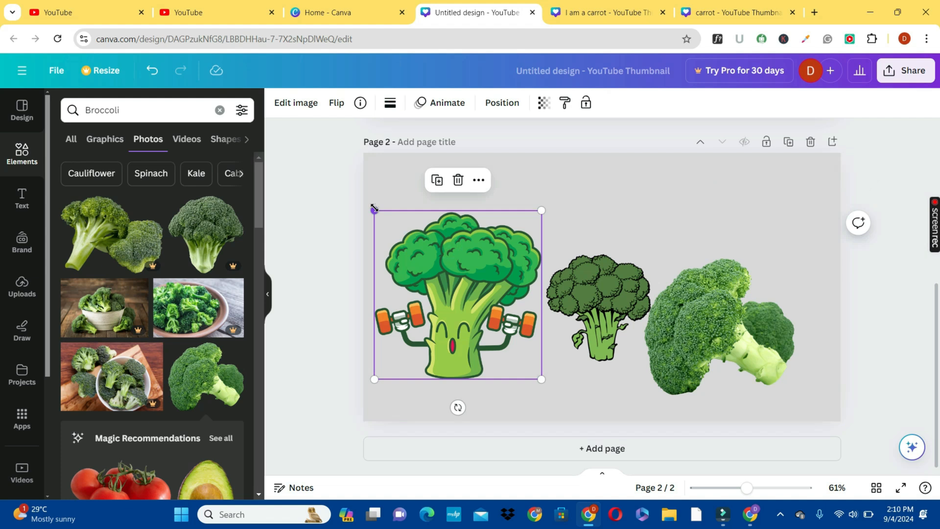
drag(374, 209, 384, 177)
drag(415, 293, 430, 261)
Step: Add a third page and search the elements for Spinach, using the name copied from the ChatGPT vegetable list
click(593, 448)
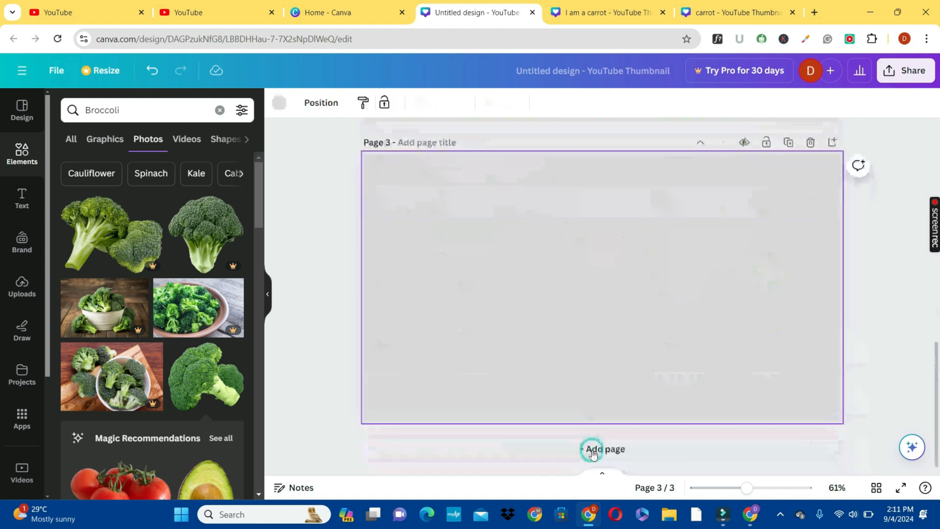
click(749, 515)
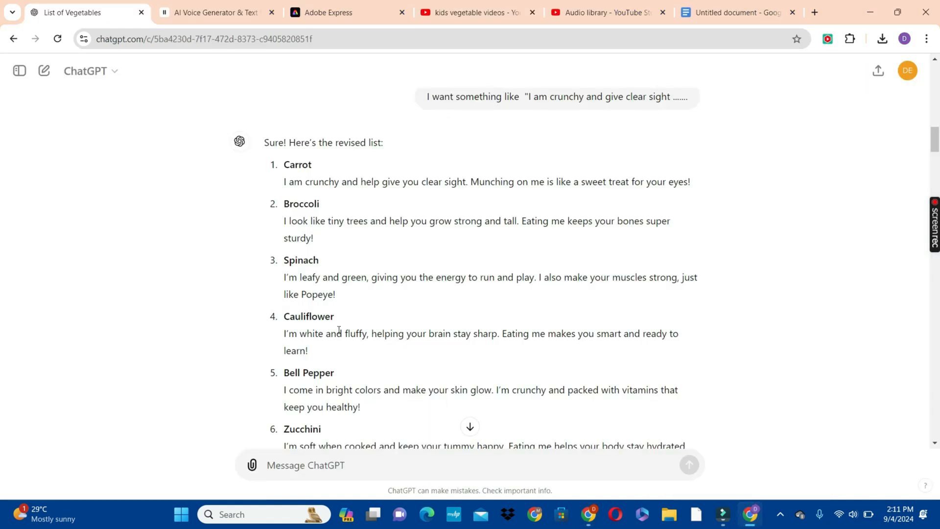
double_click(326, 261)
key(ctrl+c)
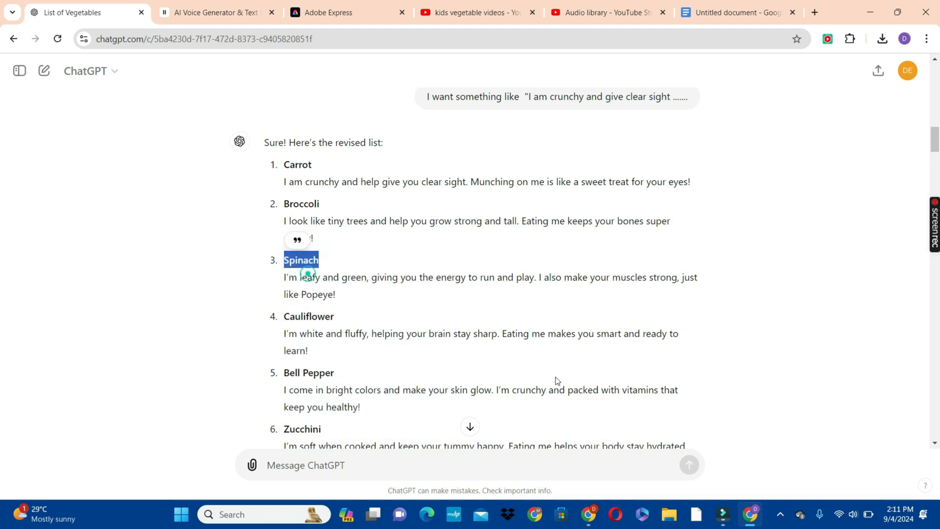
click(752, 515)
click(103, 110)
key(ctrl+v)
key(Return)
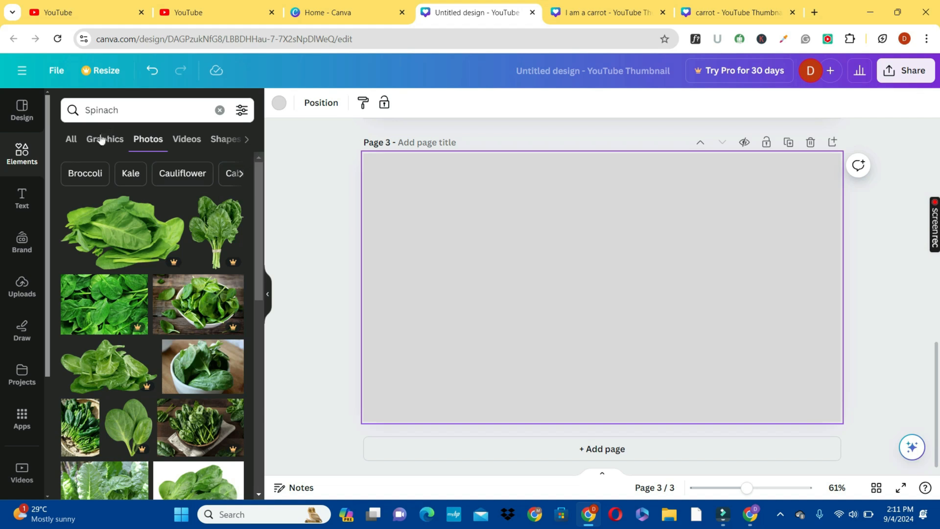
Step: Add the tied spinach bunch, the bowl of spinach and the hand-held spinach from the graphics to page 3
click(102, 139)
scroll(261, 404, down, 4)
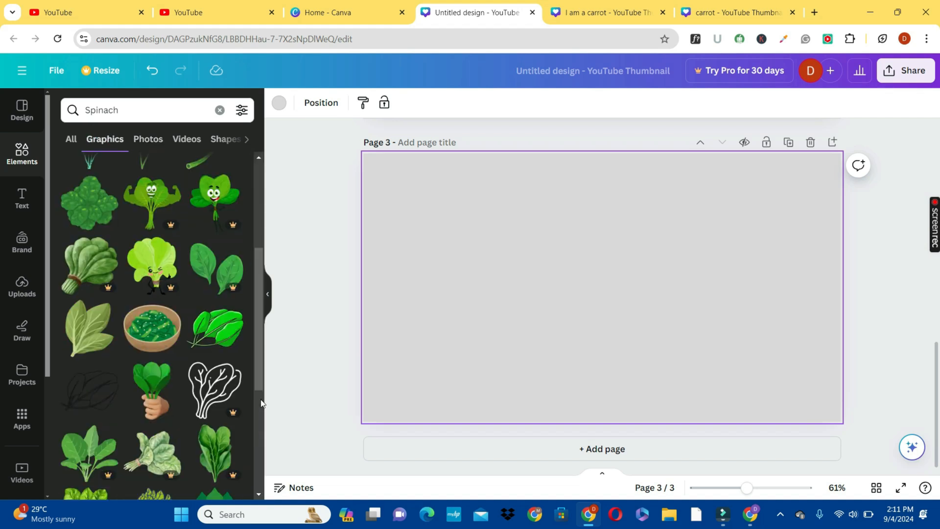
scroll(190, 416, down, 8)
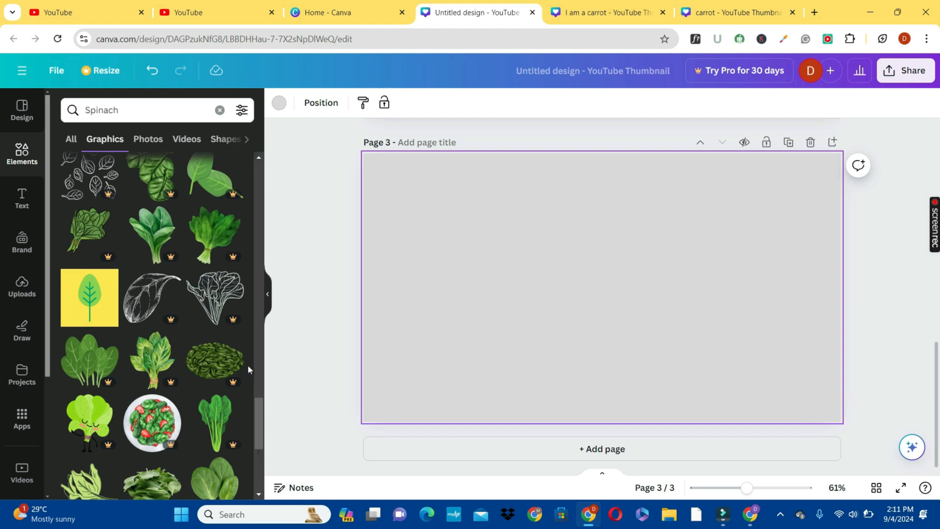
drag(261, 409, 263, 450)
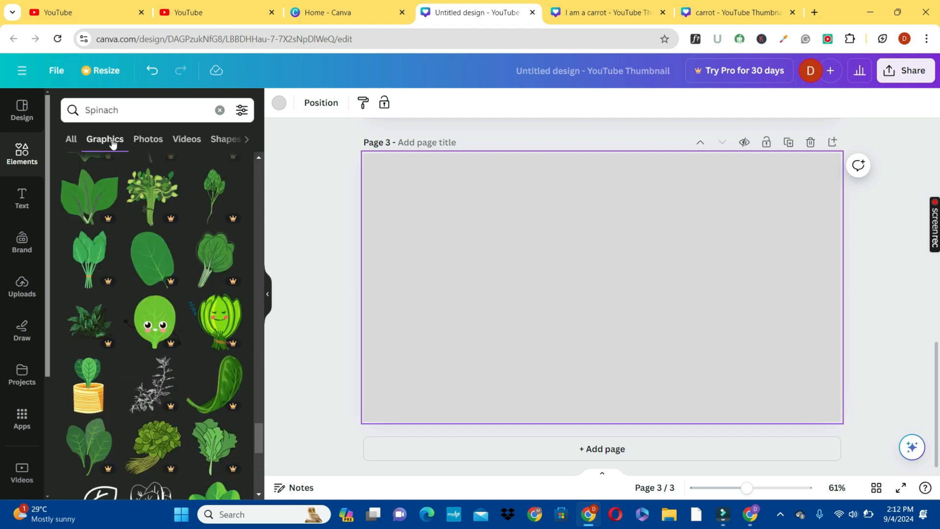
click(152, 141)
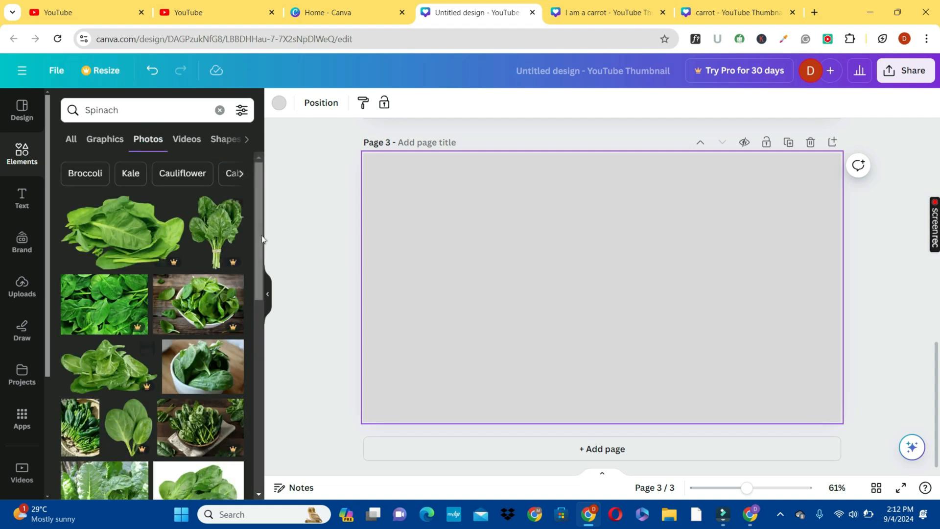
click(105, 139)
click(214, 279)
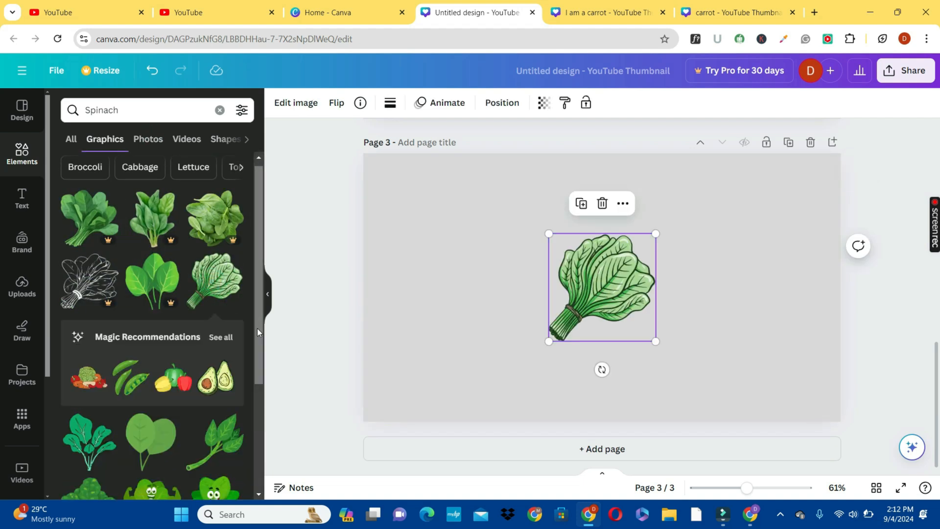
scroll(210, 296, down, 3)
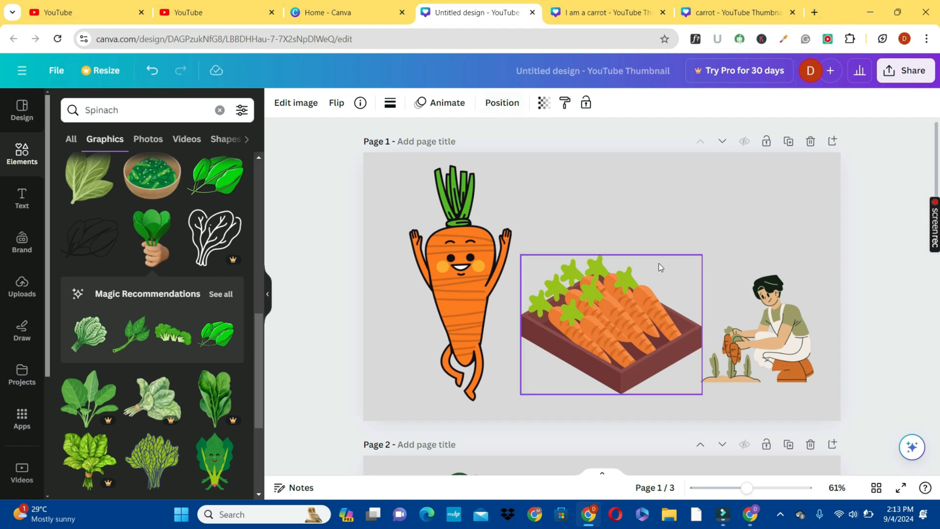
Step: Copy the answer line "I am a carrot" from the Google Docs script and paste it onto page 1 in Canva
click(632, 223)
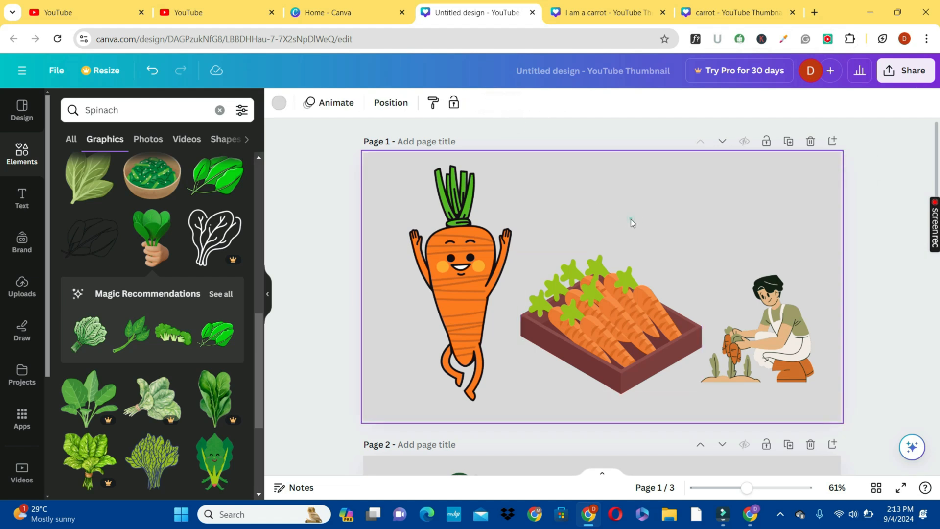
click(741, 508)
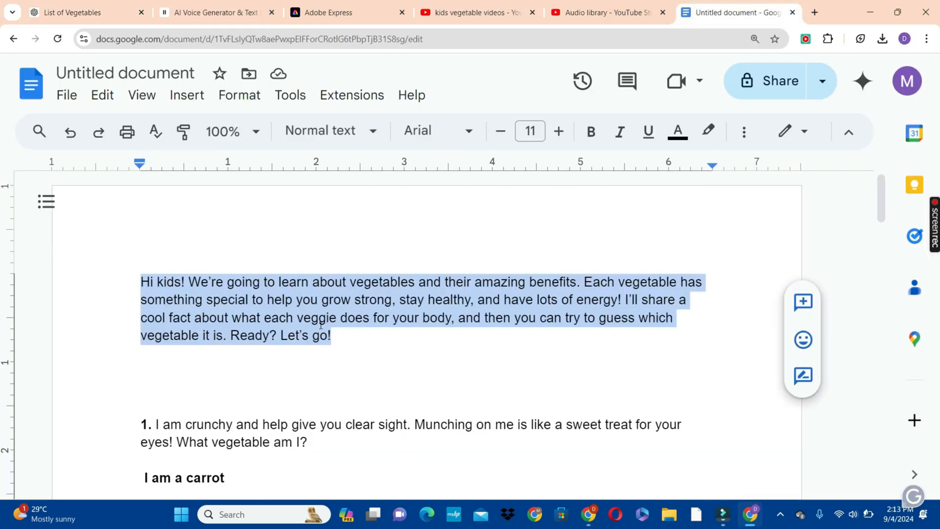
scroll(110, 301, down, 6)
scroll(110, 301, up, 3)
triple_click(163, 316)
key(ctrl+c)
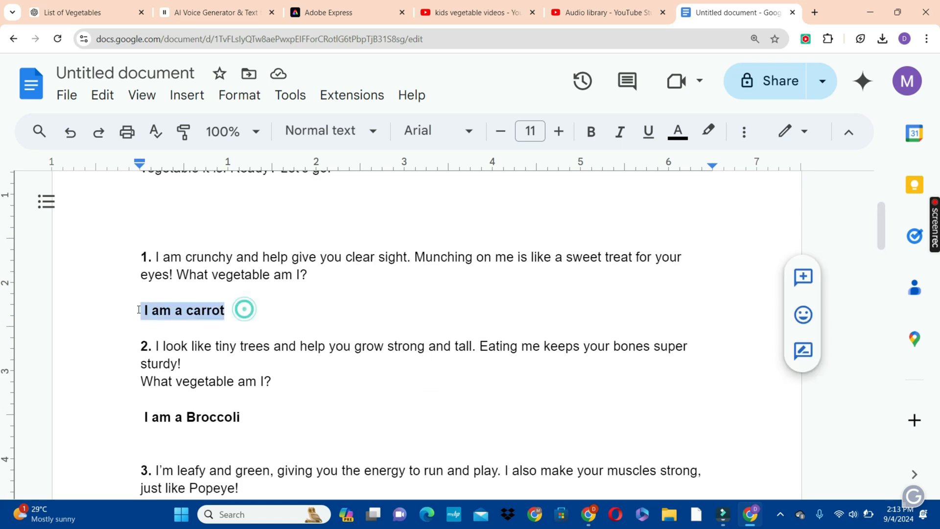
click(592, 515)
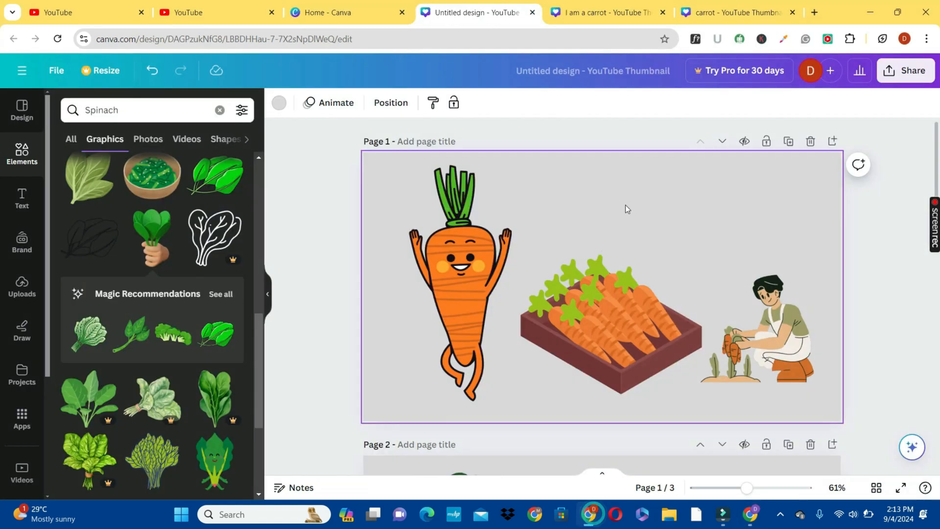
key(ctrl+v)
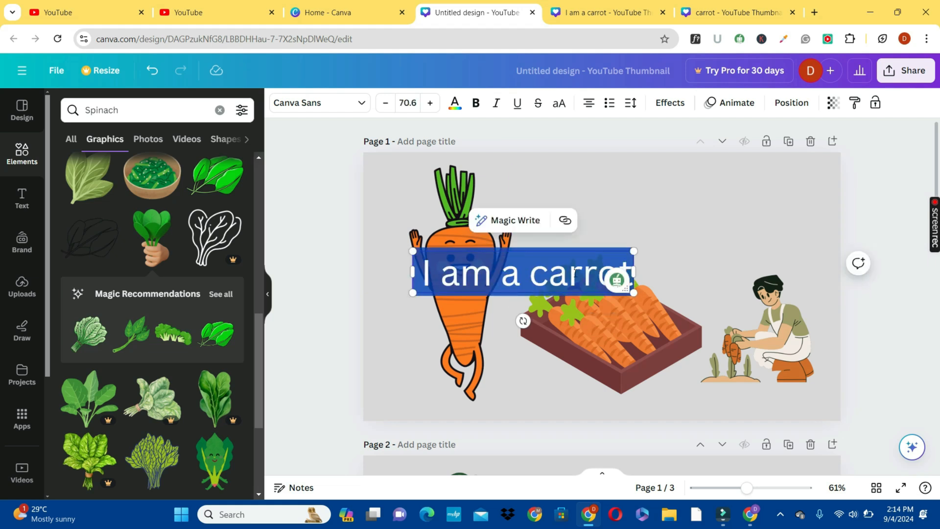
Step: Place the "I am a carrot" text above the carrot crate, shift the crate slightly, and make the text bold at about size 83.1
click(612, 323)
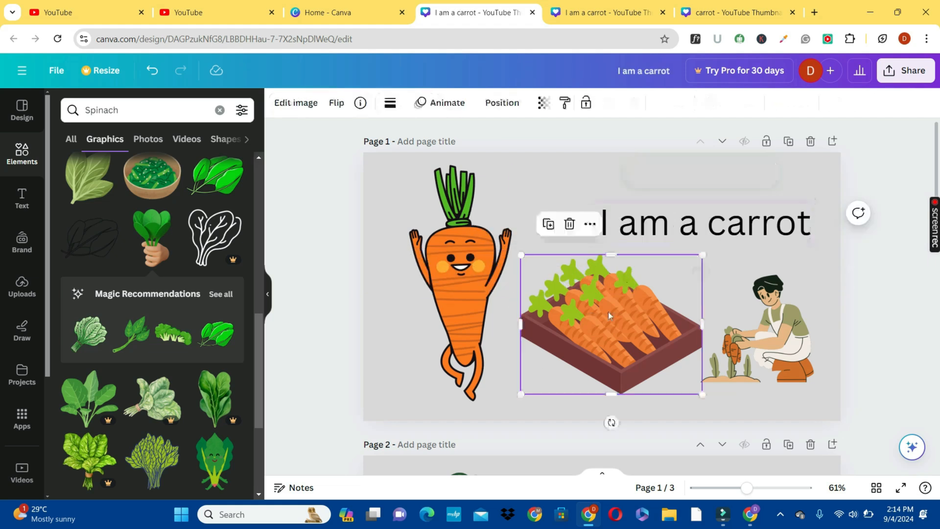
drag(612, 323, 591, 327)
click(704, 212)
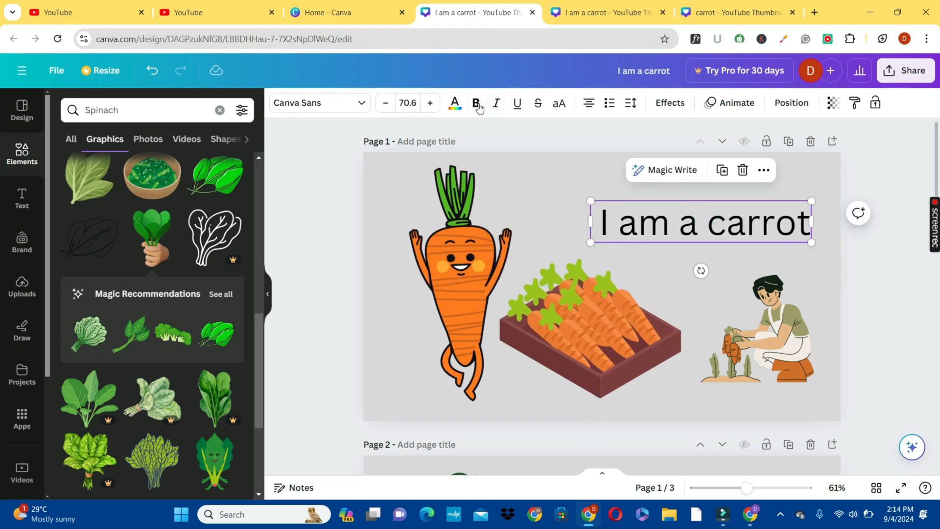
click(475, 104)
drag(589, 202, 557, 194)
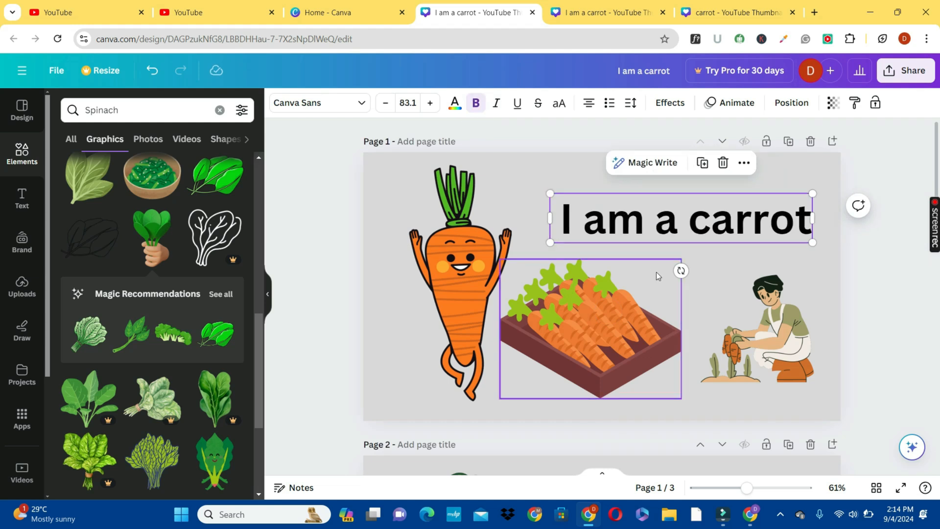
click(752, 264)
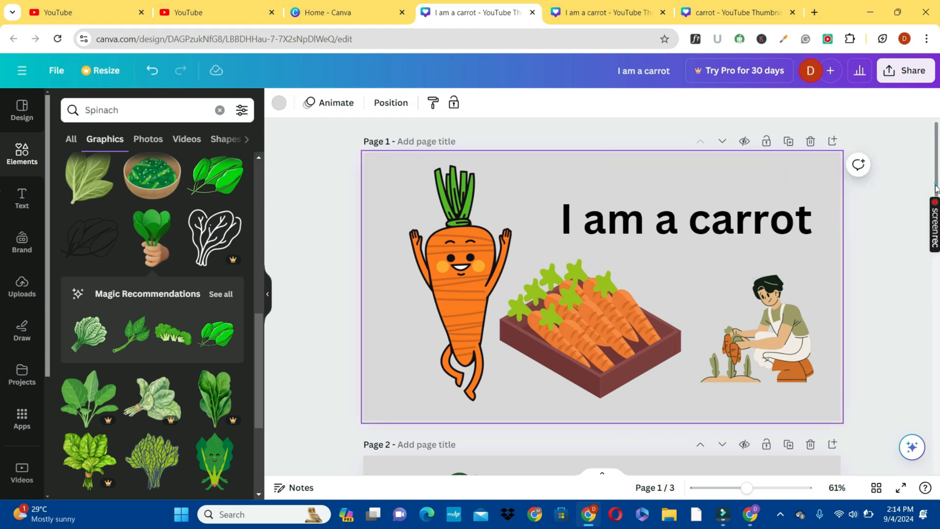
Step: Copy the answer line "I am a Broccoli" from the Google Docs script and paste it onto page 2 in Canva
scroll(935, 189, down, 5)
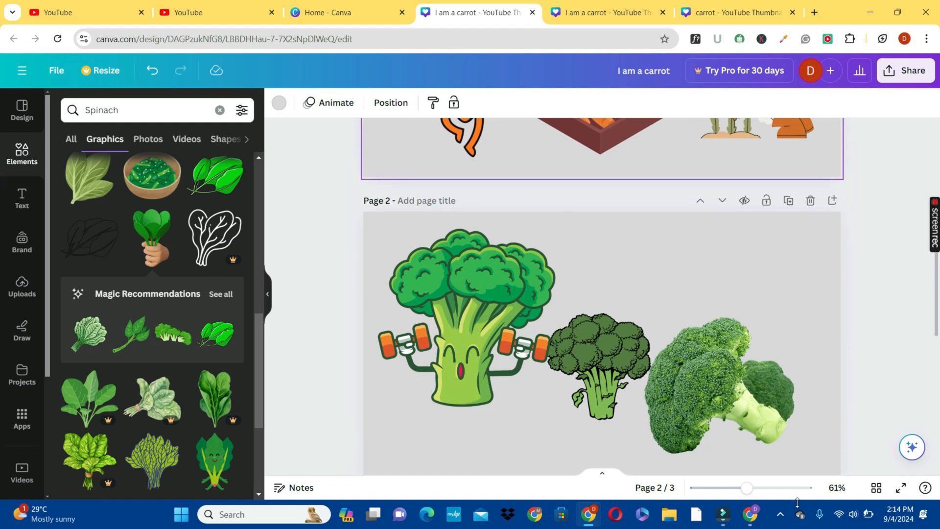
click(751, 521)
drag(241, 417, 145, 412)
key(ctrl+c)
key(alt+Tab)
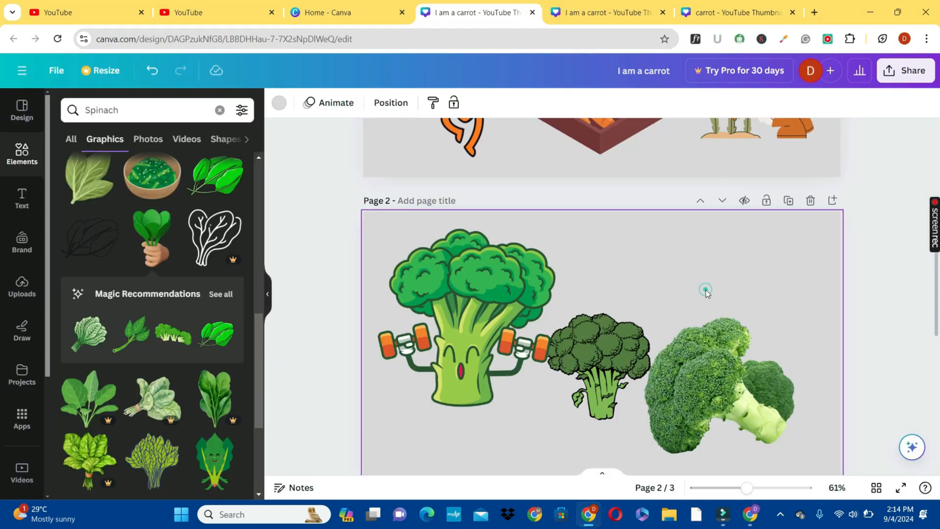
key(ctrl+v)
Step: Shrink the "I am a Broccoli" text to about size 67.8 and place it above the two smaller broccoli images
click(442, 287)
drag(583, 349, 672, 282)
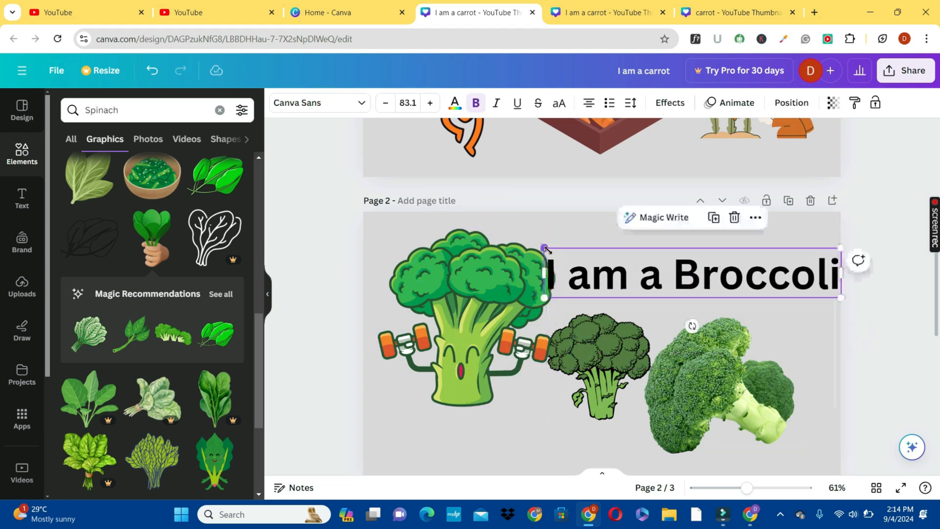
drag(565, 257, 605, 264)
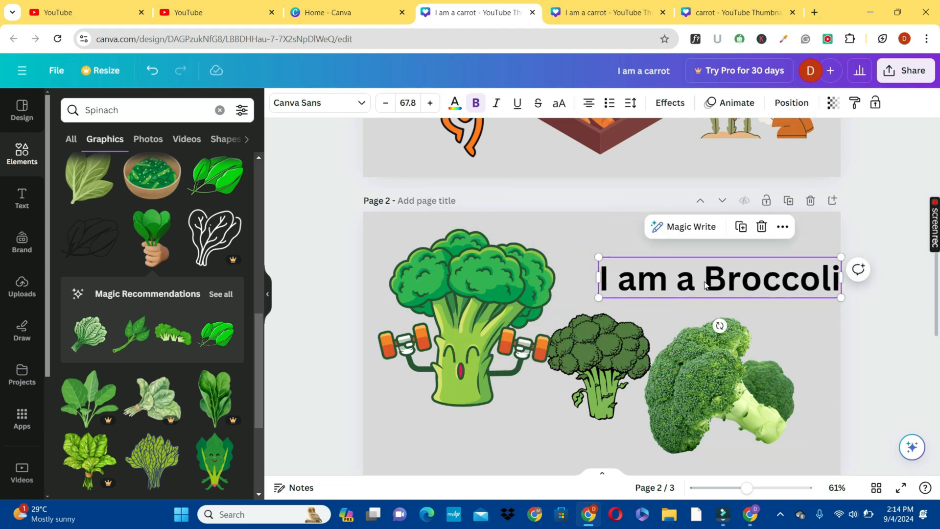
drag(705, 284, 672, 282)
click(844, 356)
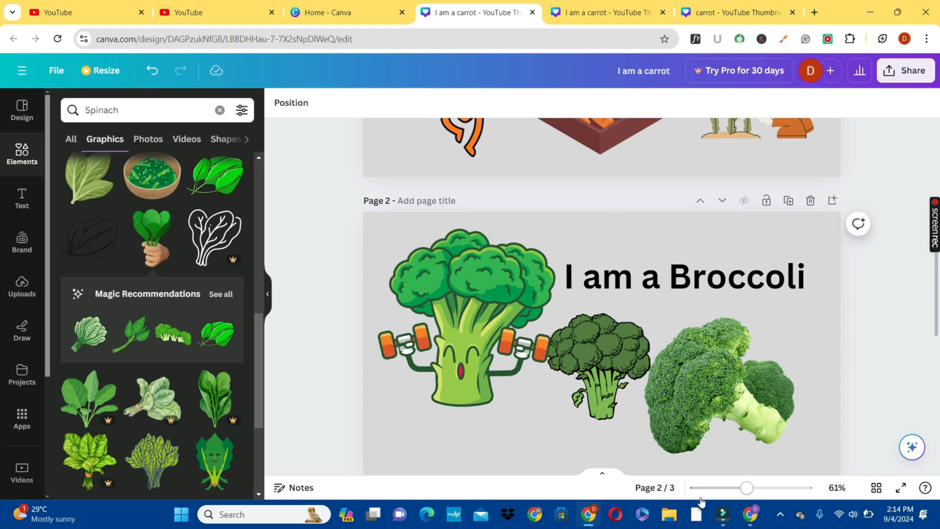
Step: Copy "I am a Spinach" from the Google Docs script and paste it onto page 3 in Canva
click(747, 514)
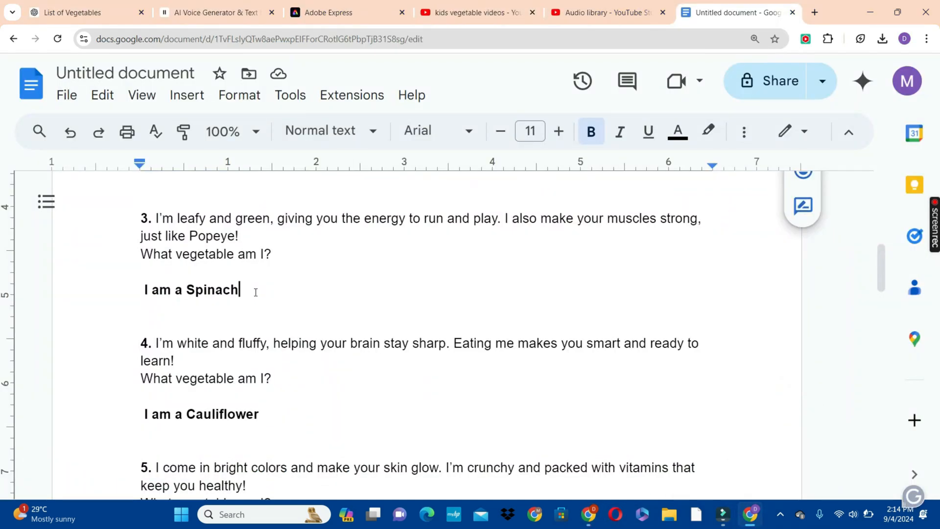
click(589, 514)
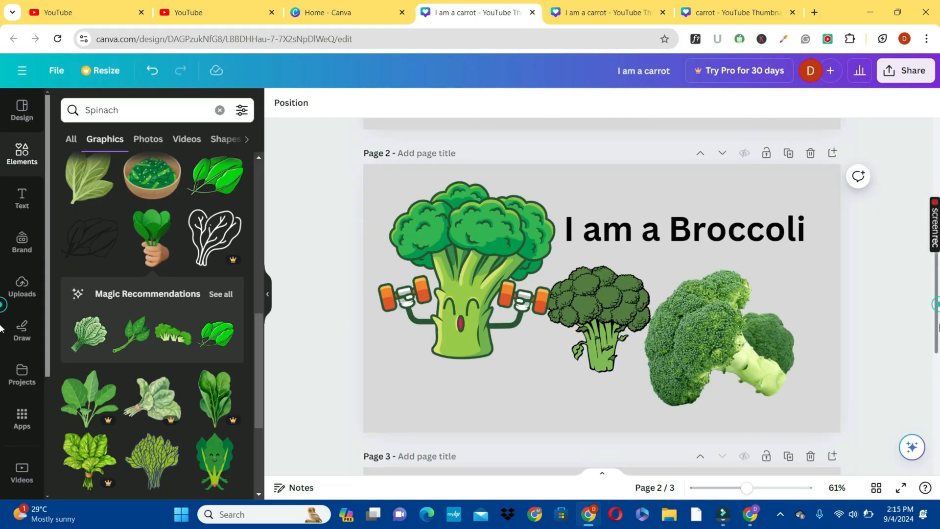
scroll(602, 294, down, 5)
key(ctrl+v)
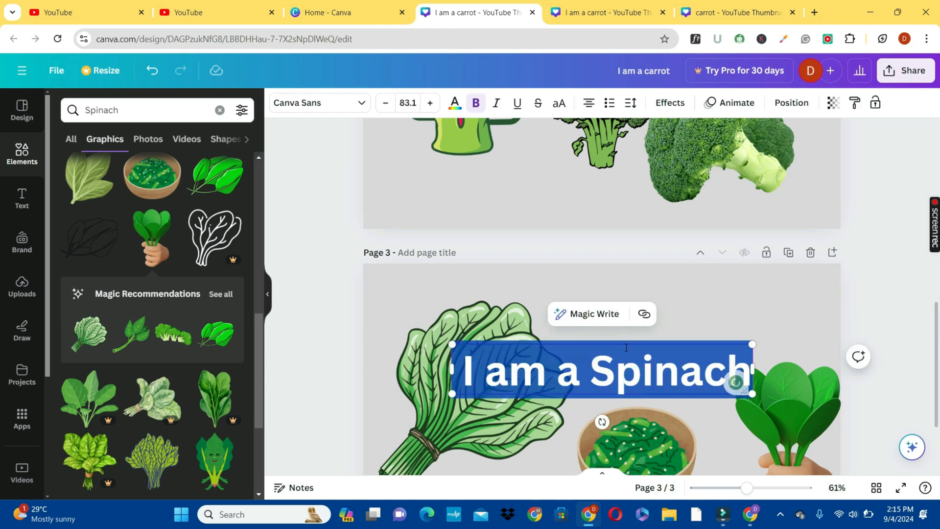
Step: Shrink the "I am a Spinach" text to about size 67.9 and place it above the bowl of spinach
drag(451, 344, 506, 352)
click(729, 371)
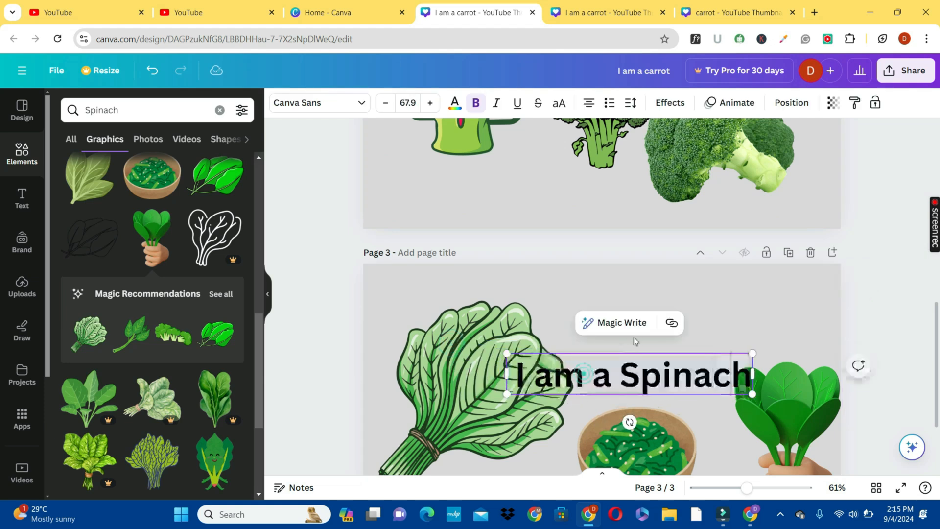
click(506, 258)
click(612, 356)
drag(610, 354, 655, 319)
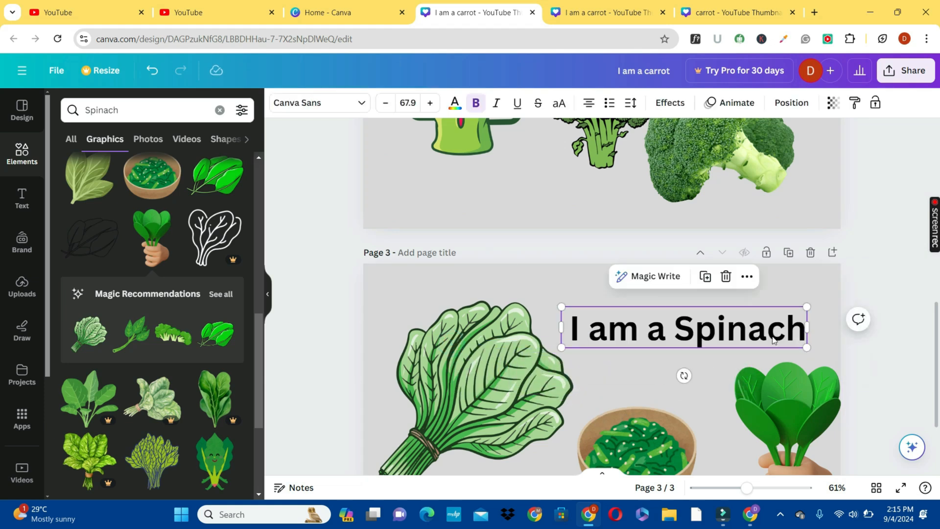
Step: Download all three pages of the design as PNG images
drag(934, 368, 903, 198)
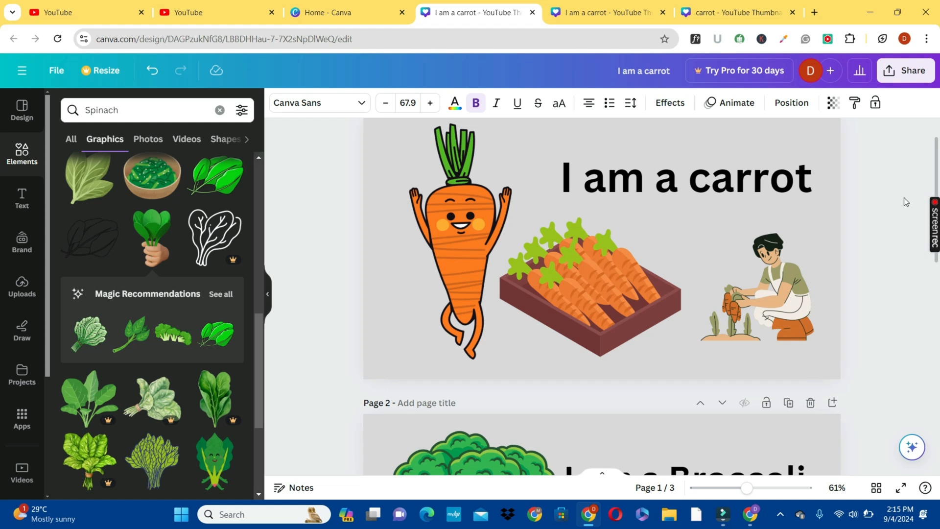
click(910, 72)
click(740, 394)
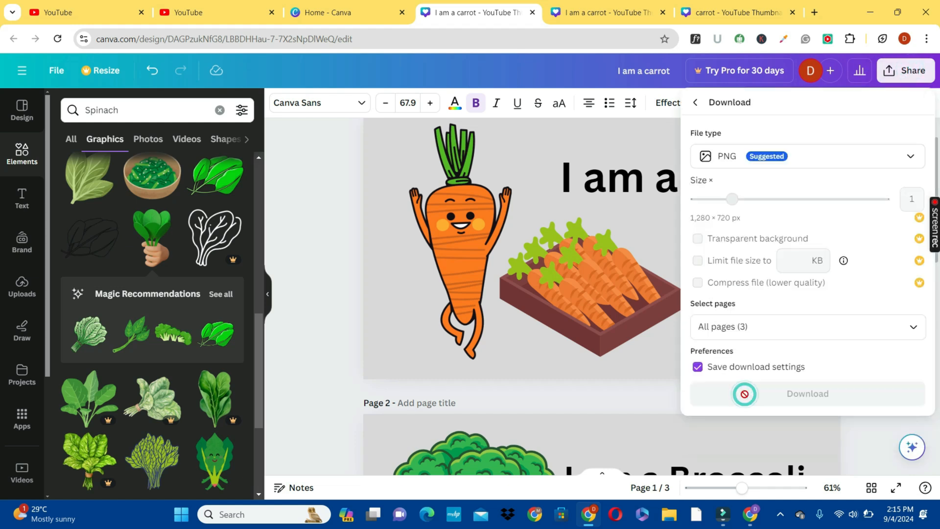
click(782, 394)
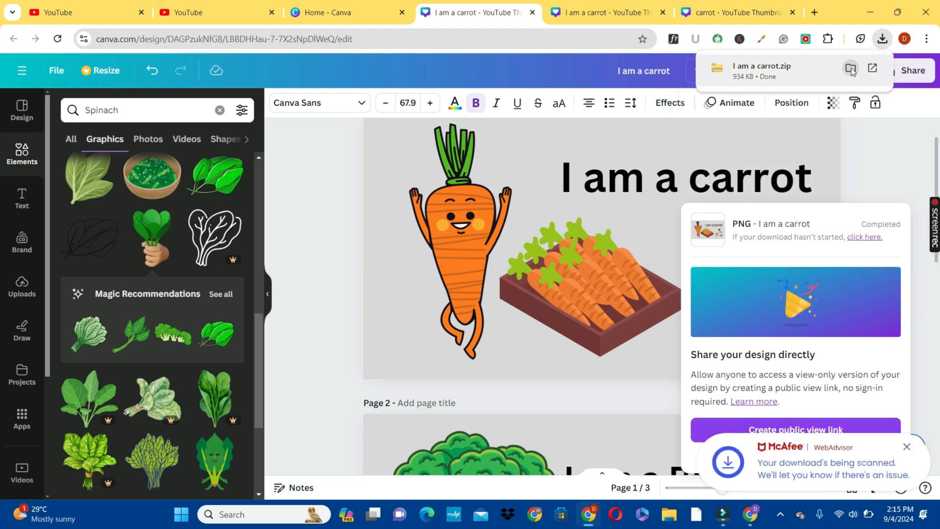
Step: Extract the downloaded "I am a carrot" zip archive in the Downloads folder
click(851, 70)
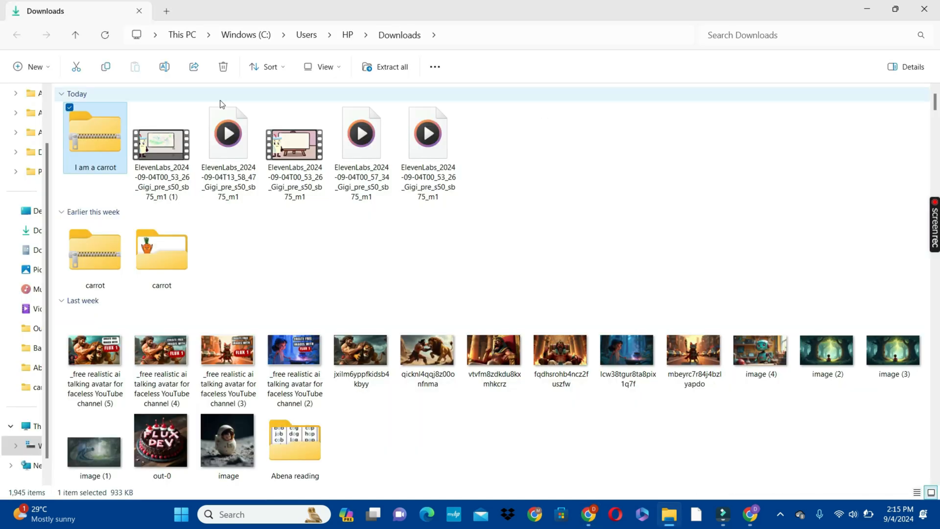
right_click(94, 136)
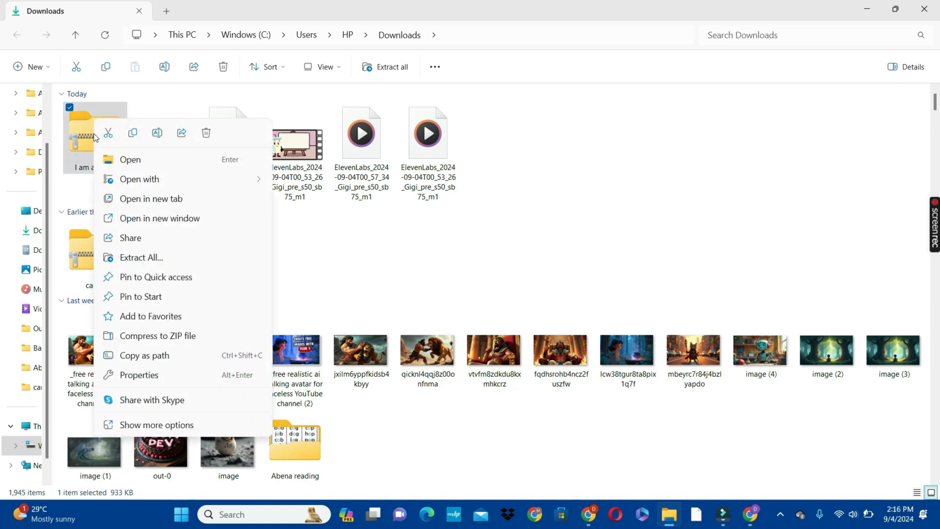
click(162, 258)
click(566, 380)
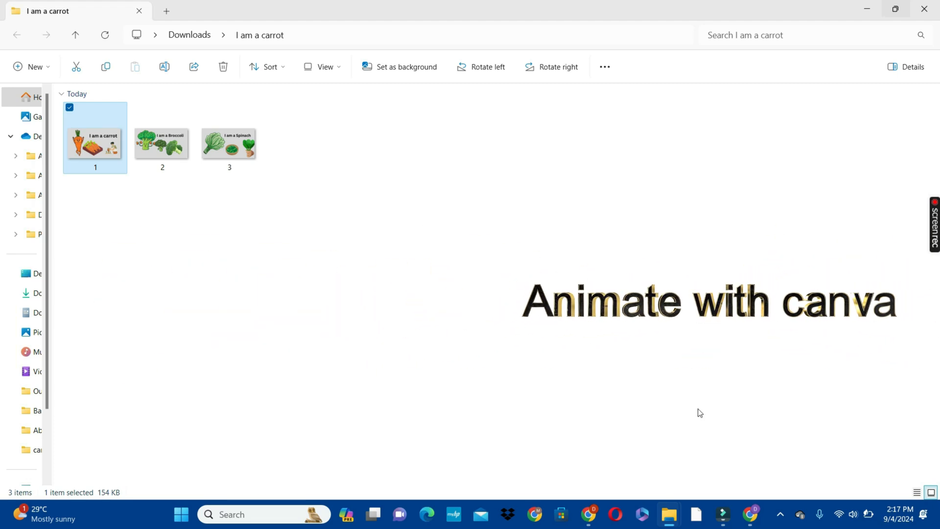
Step: Switch back to the Canva home page and create a new blank video design
click(751, 514)
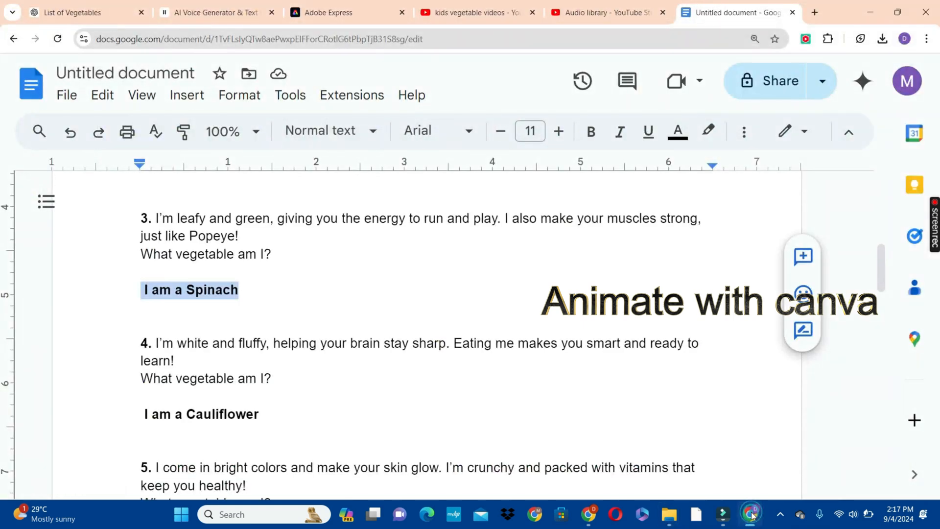
click(589, 514)
click(349, 18)
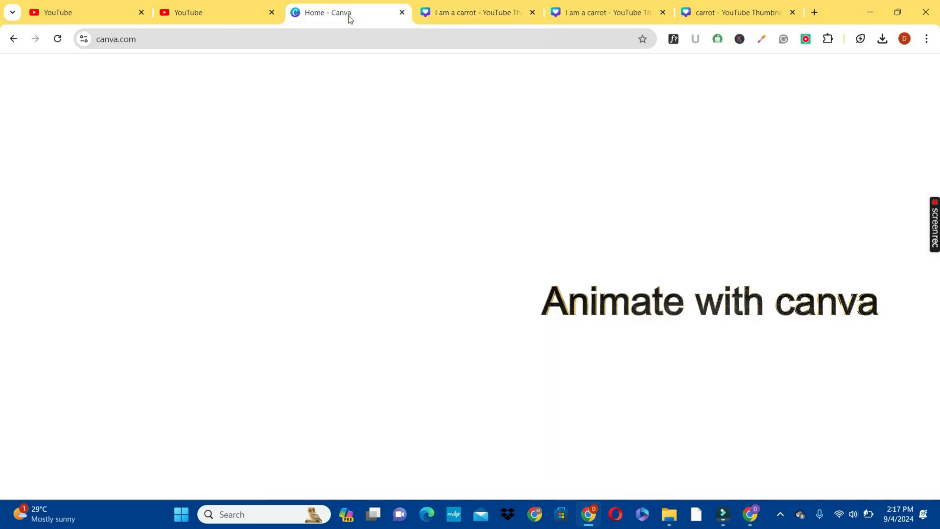
click(854, 353)
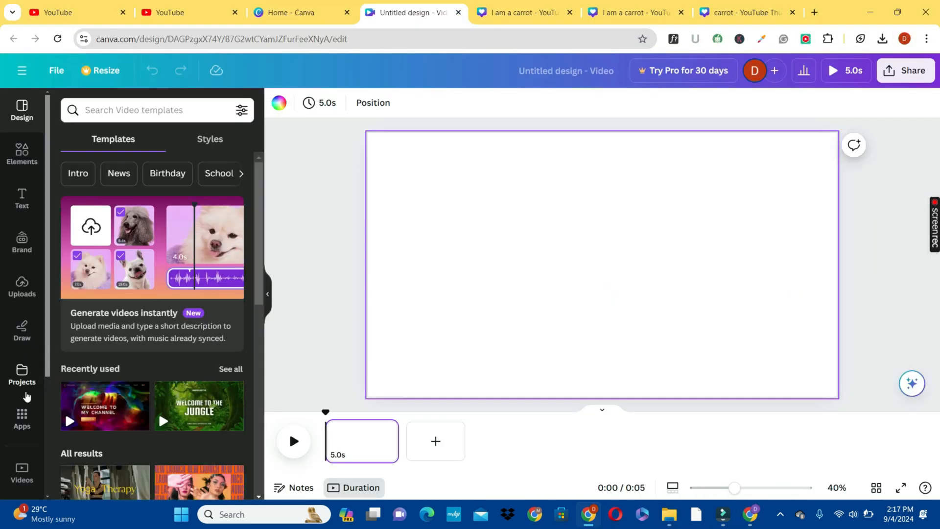
Step: Search the Canva apps for "Speed Painter" and open the Speed Painter app
click(23, 416)
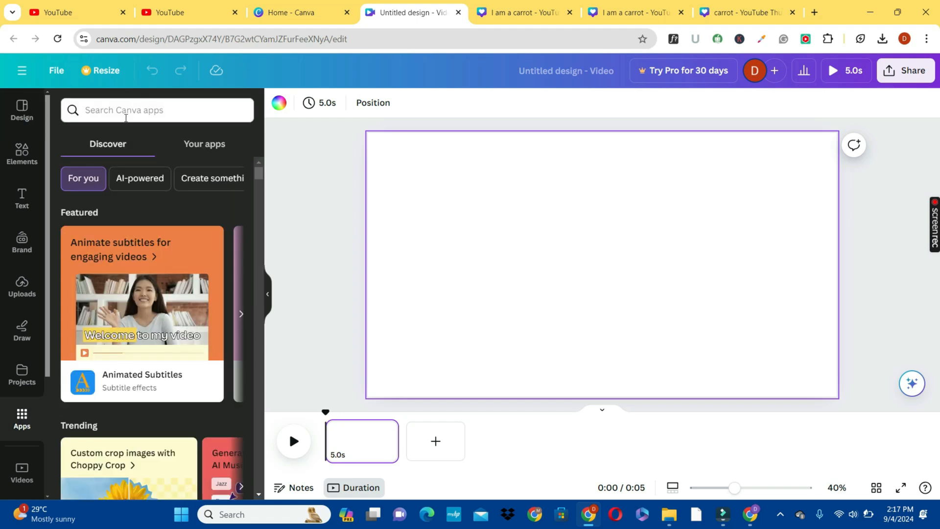
click(138, 109)
text(speed)
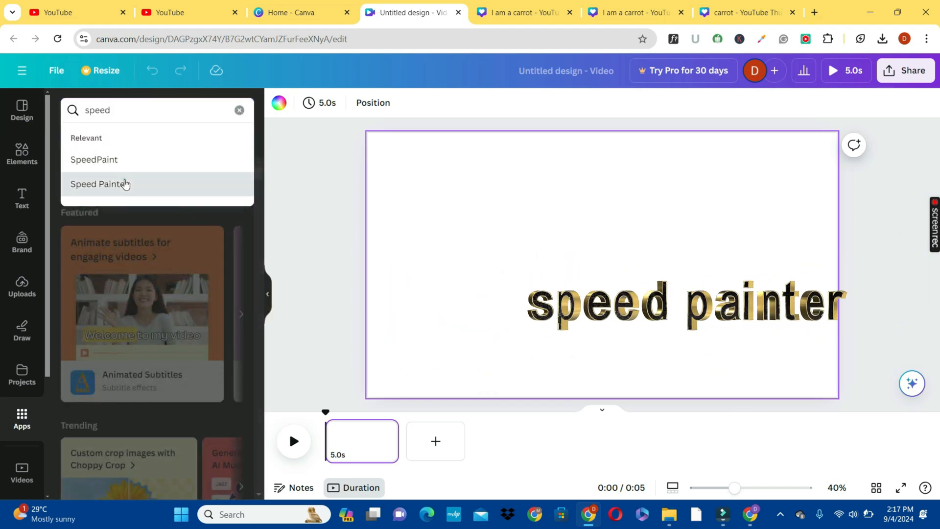
click(122, 182)
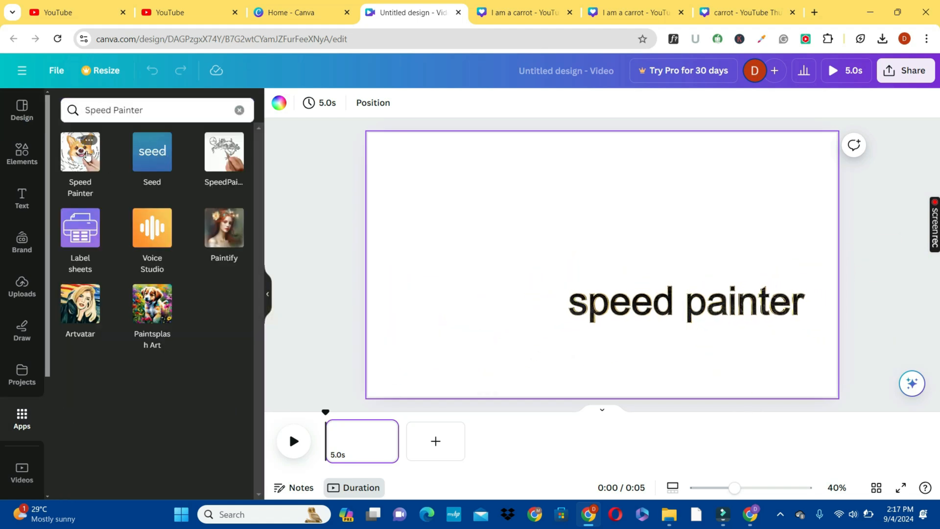
click(88, 154)
Step: Load image 1 from the "I am a carrot" folder in Downloads as the Speed Painter original image
click(165, 191)
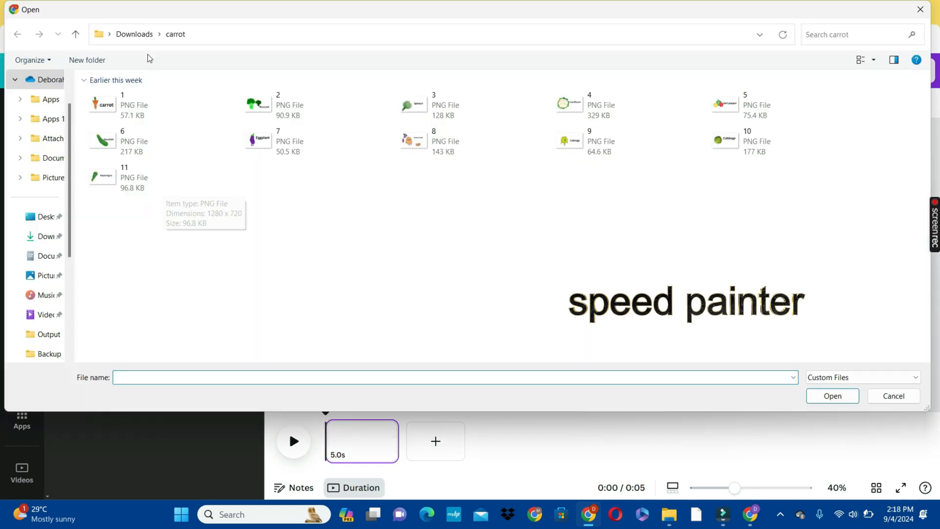
click(133, 37)
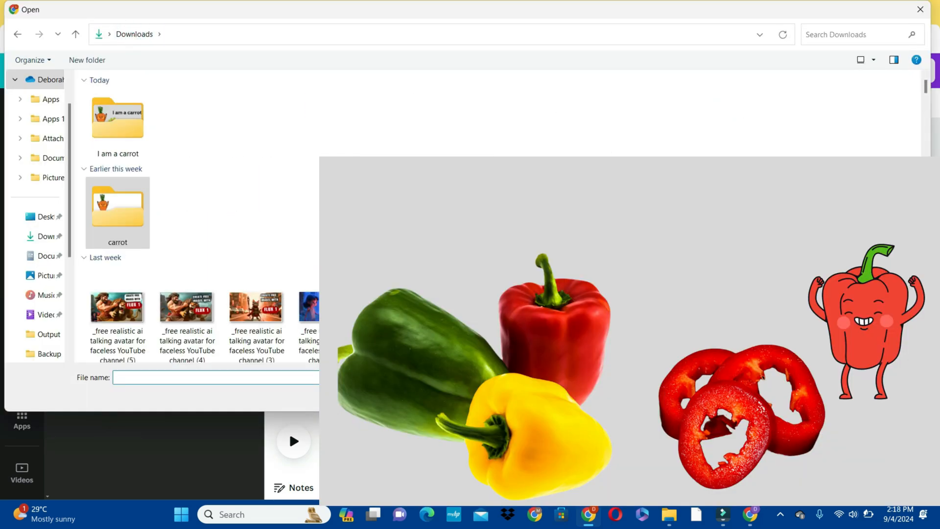
double_click(104, 119)
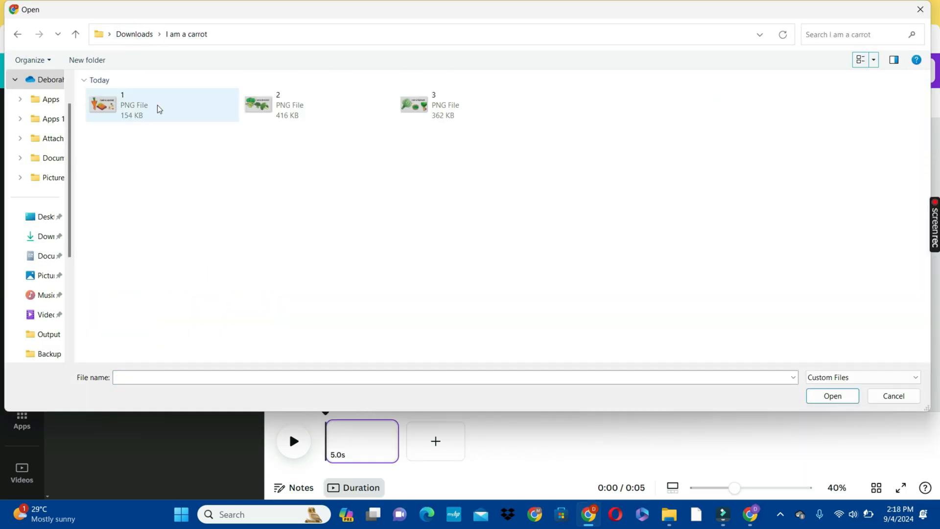
click(157, 106)
click(832, 396)
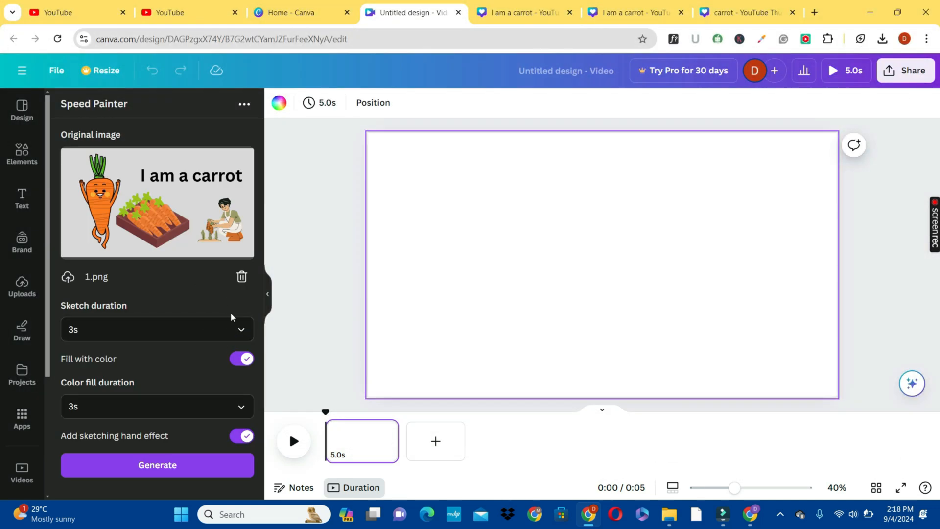
Step: Set both the sketch duration and the color fill duration to 5s for the carrot image
click(241, 329)
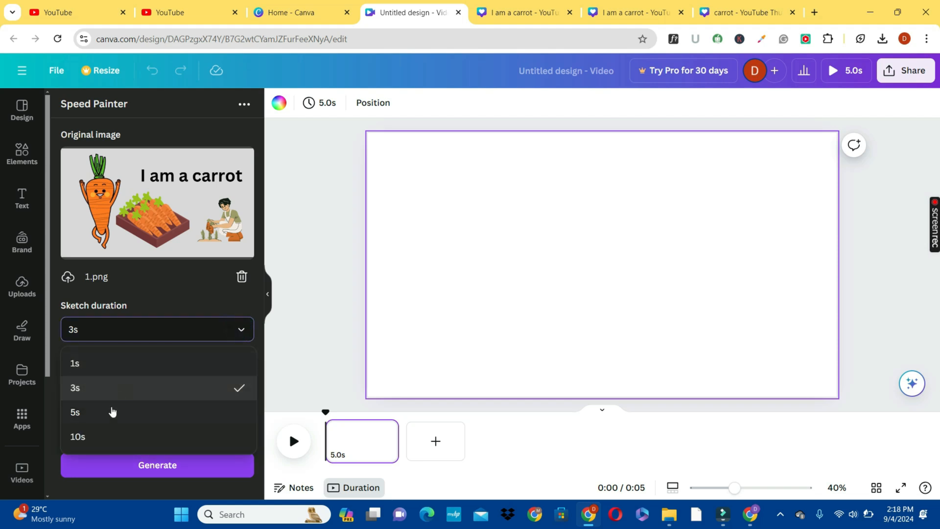
click(116, 410)
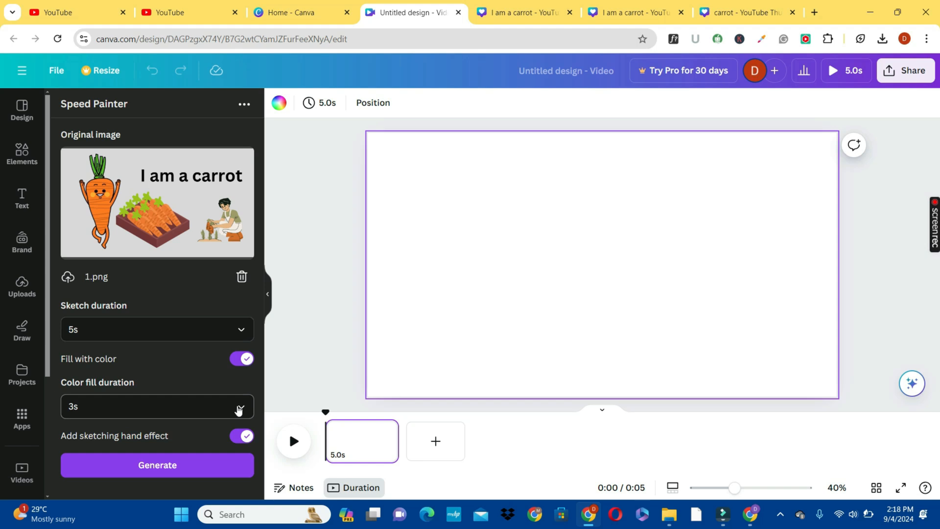
click(238, 411)
click(100, 345)
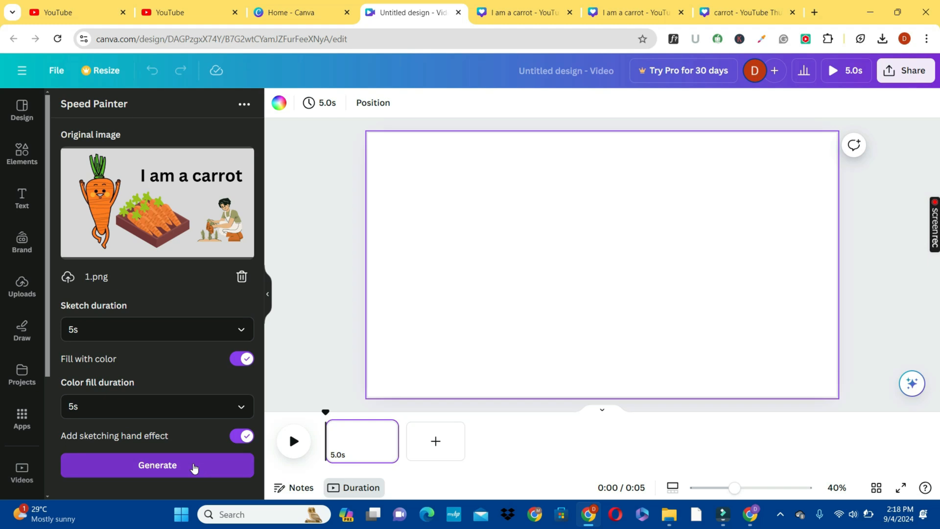
Step: Generate the carrot speed-painting video and enlarge it to fill the first page
click(194, 465)
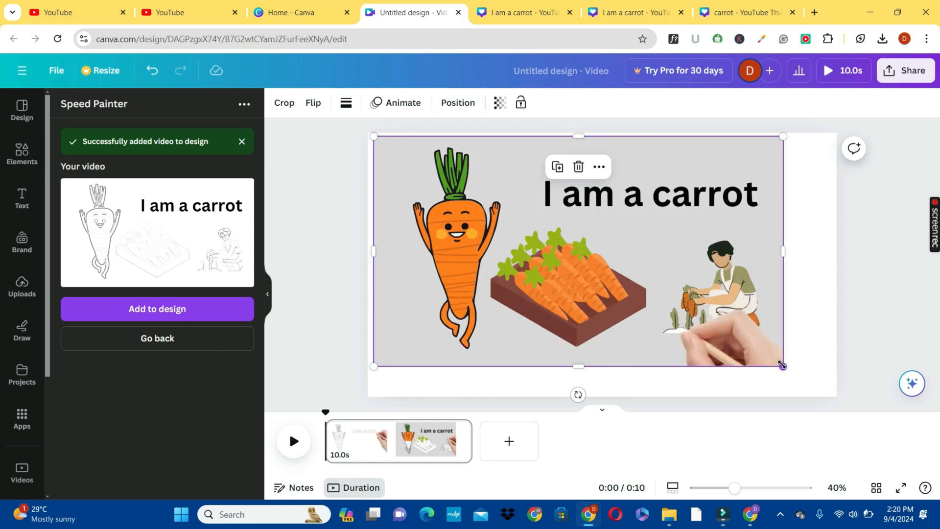
drag(781, 364, 836, 396)
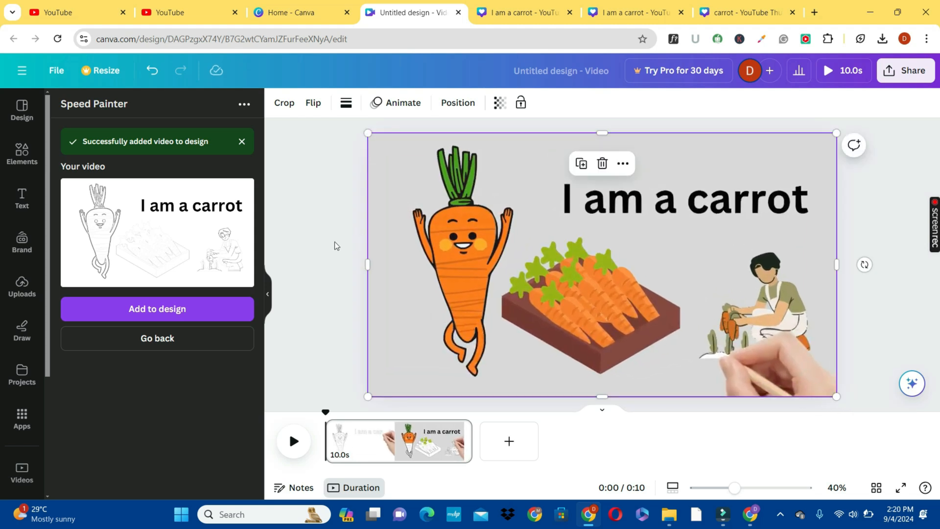
Step: Add a second page and place on it a Speed Painter video generated from image 2, "I am a Broccoli"
click(522, 448)
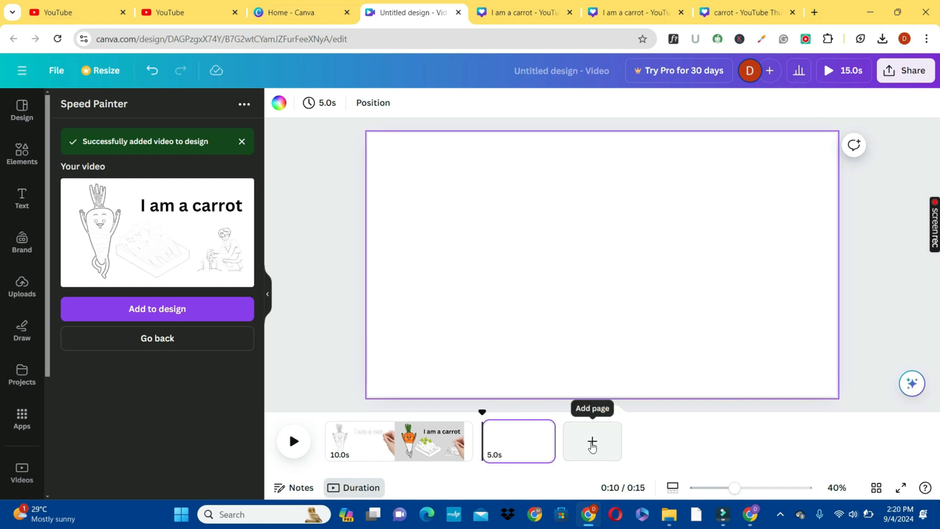
click(139, 345)
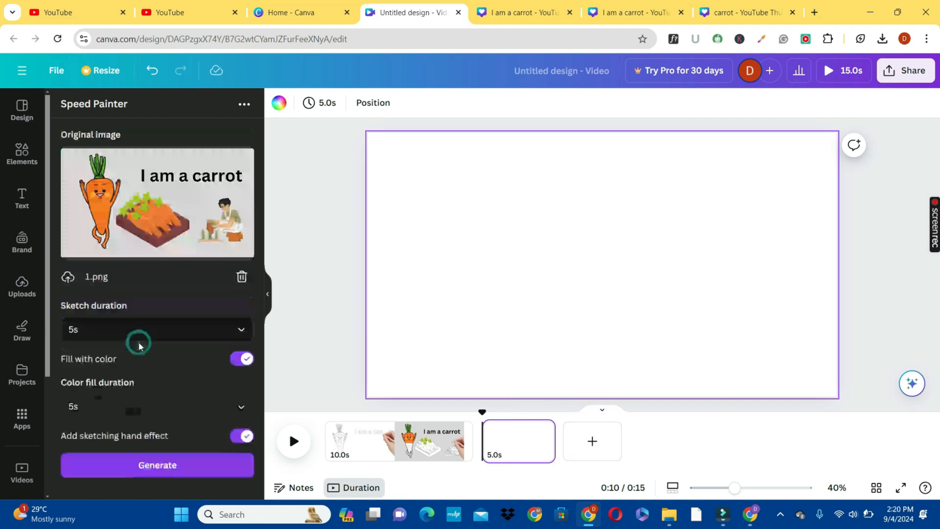
click(242, 277)
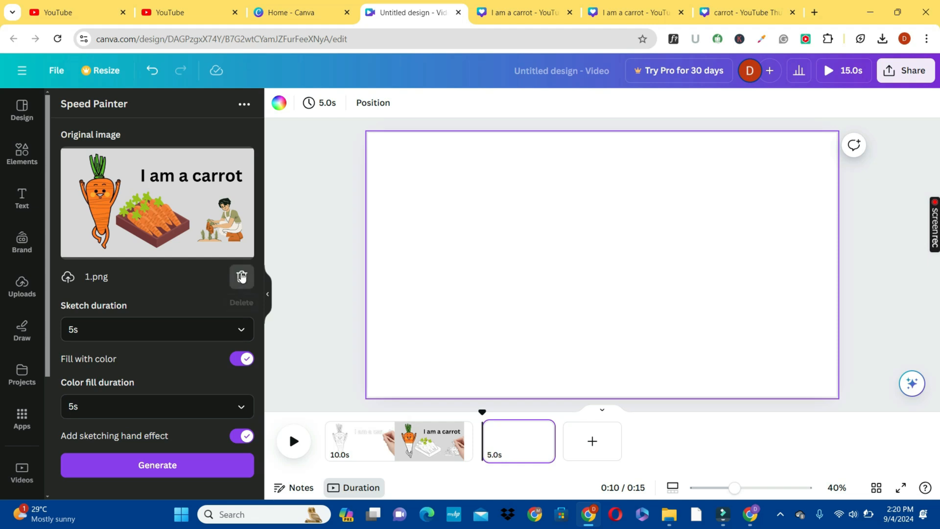
click(163, 191)
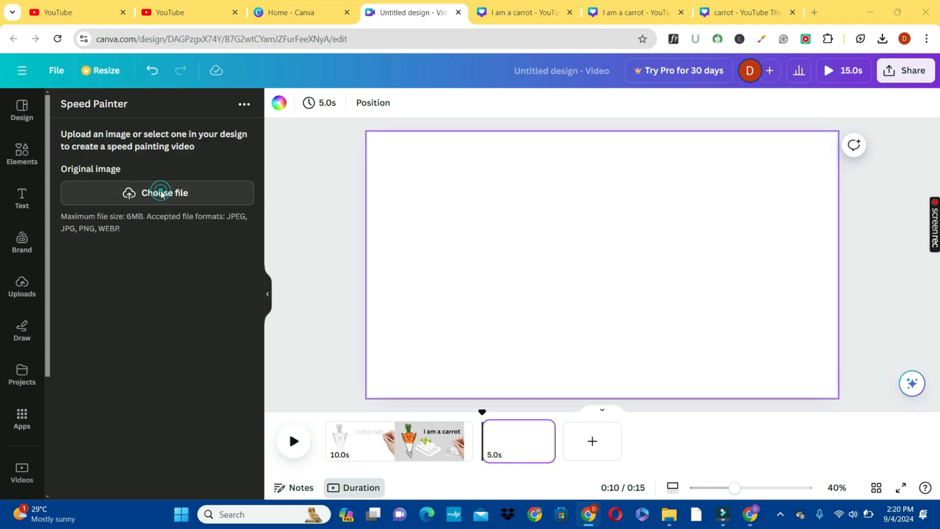
click(287, 106)
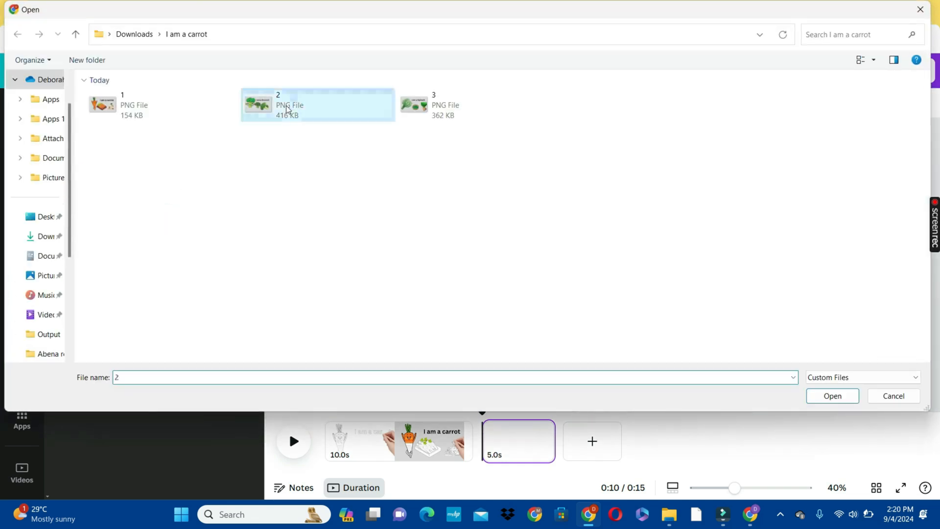
click(827, 397)
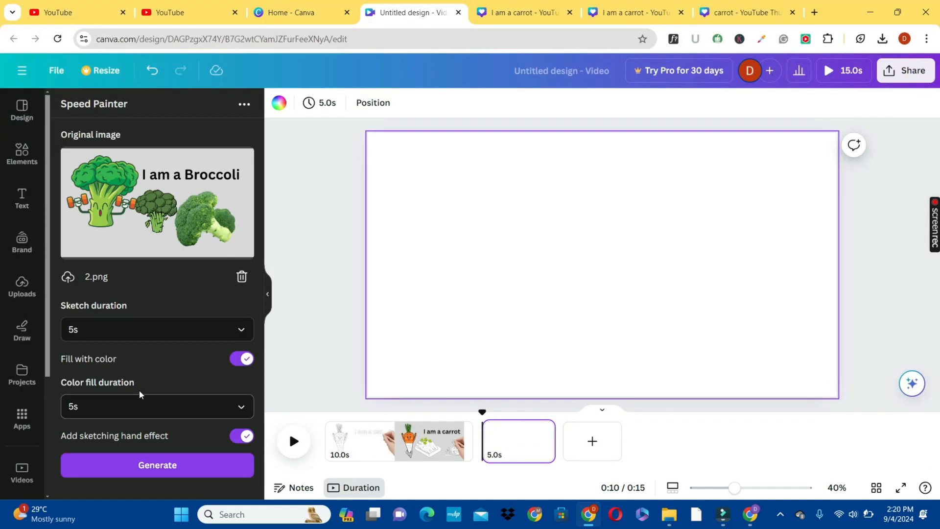
click(143, 465)
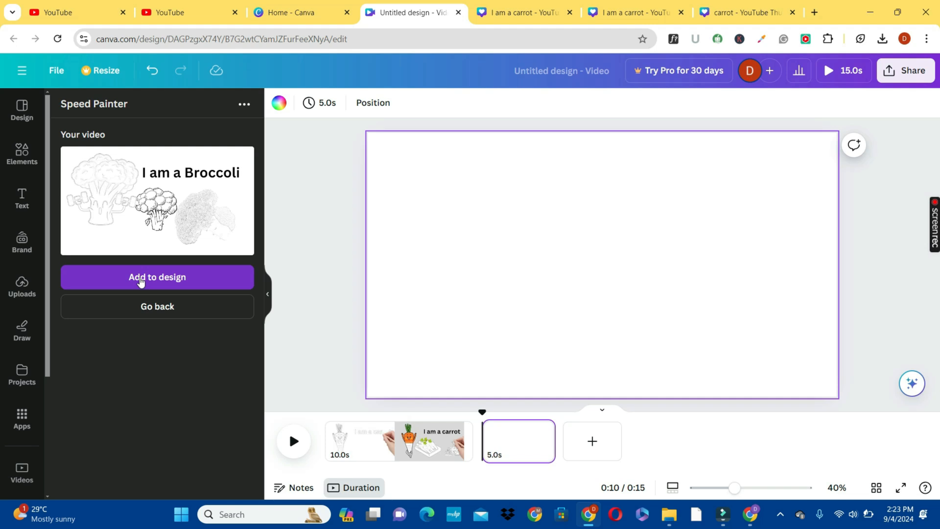
click(139, 278)
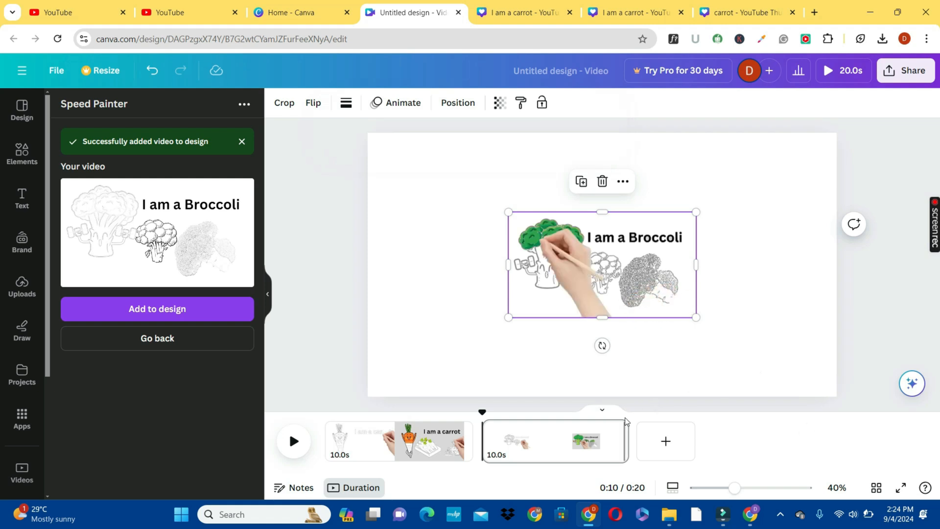
Step: Add a third page, replace the Speed Painter source with image 3, "I am a Spinach", and start generating its video
click(661, 438)
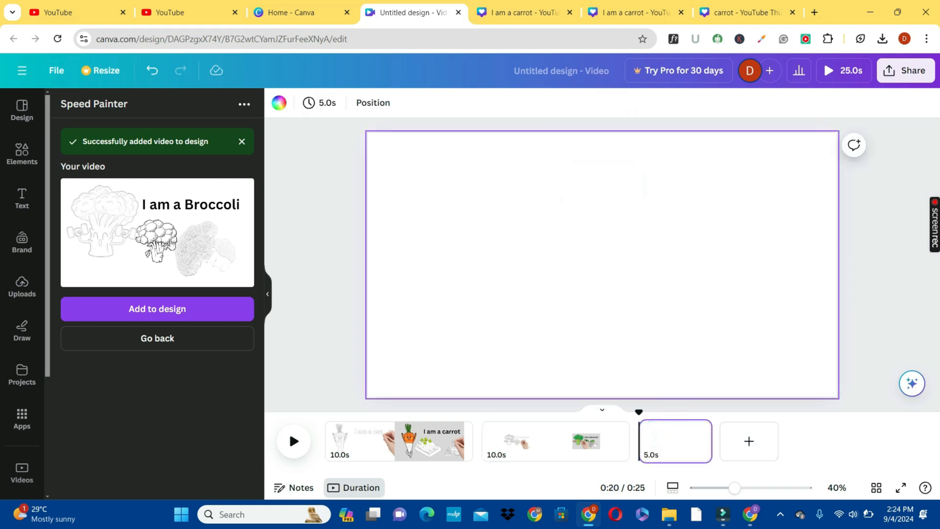
click(164, 336)
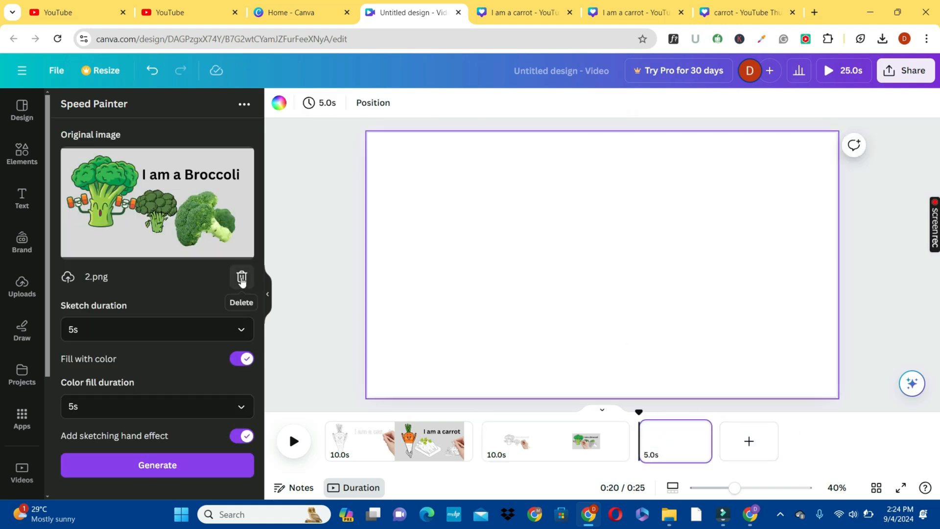
click(241, 277)
click(149, 199)
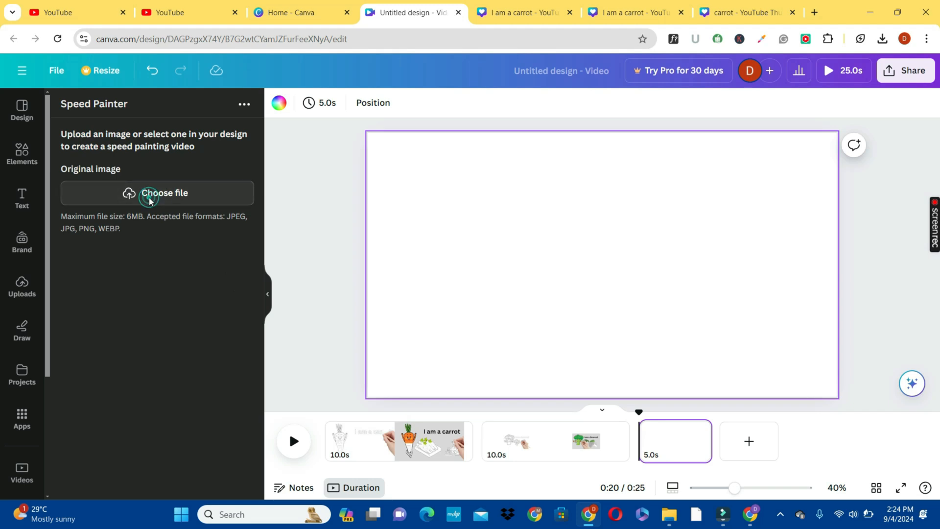
click(429, 118)
double_click(429, 122)
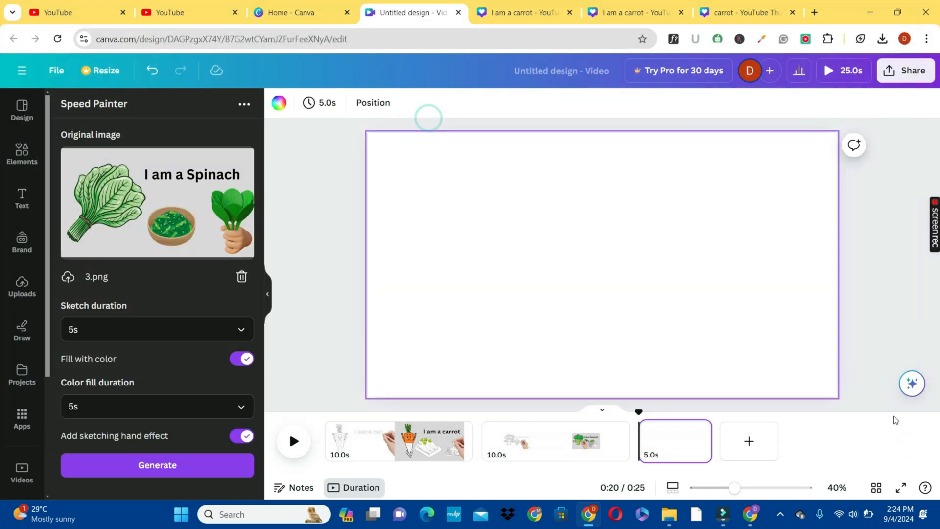
click(159, 470)
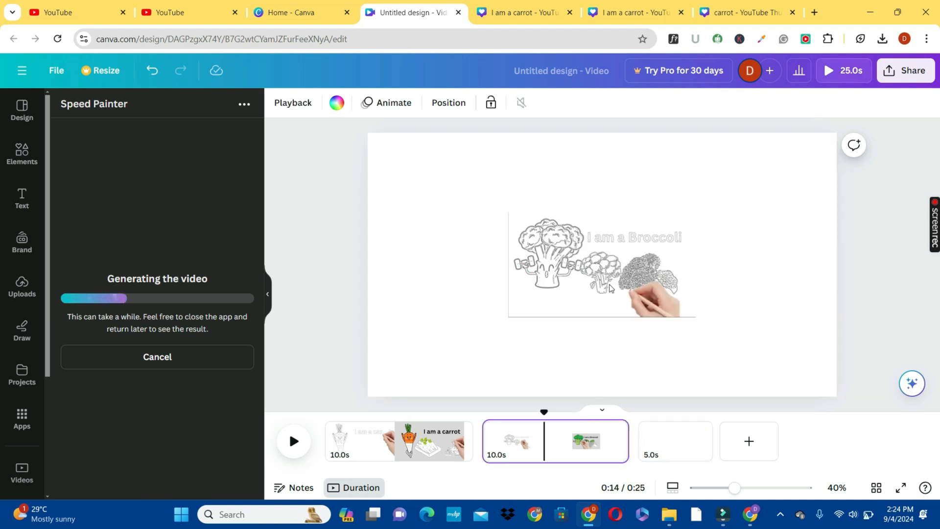
Step: Enlarge the broccoli video so that it fills page 2
click(608, 285)
drag(508, 212, 357, 155)
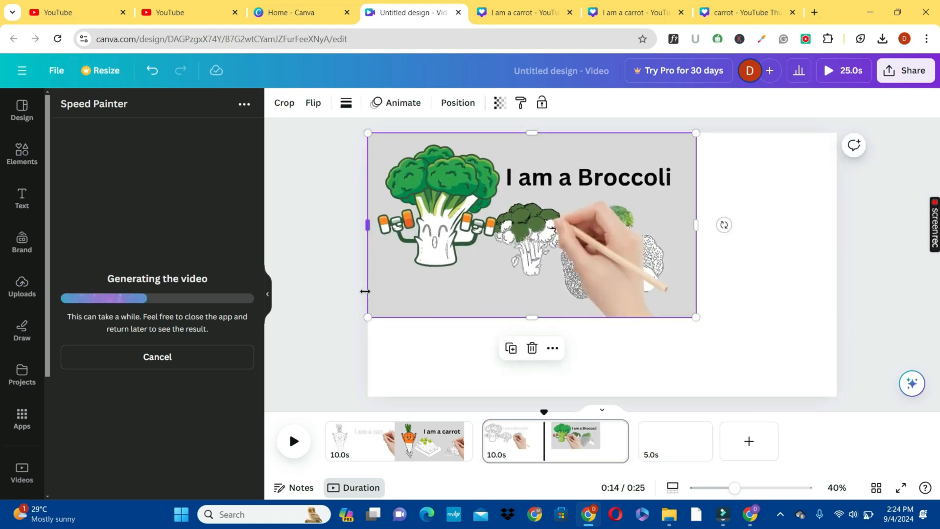
drag(694, 317, 835, 389)
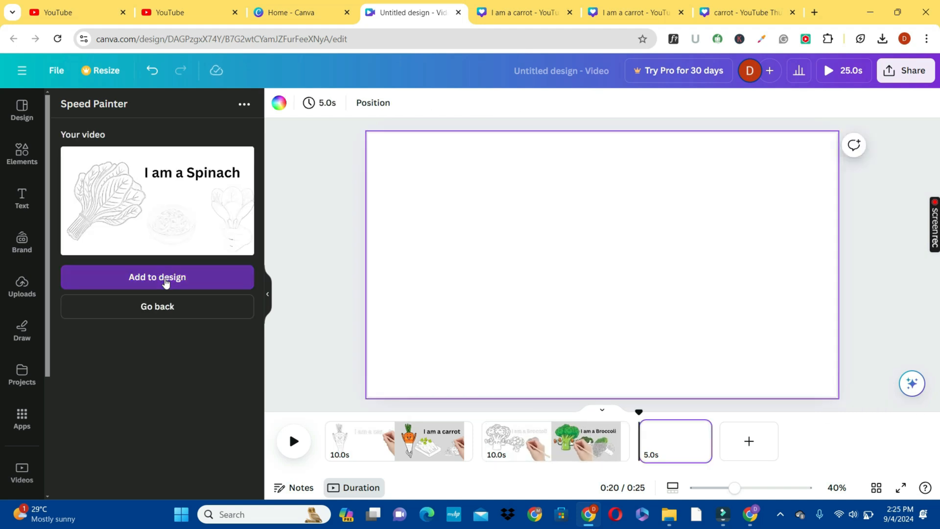
Step: Add the generated spinach speed-painting video to page 3
click(165, 281)
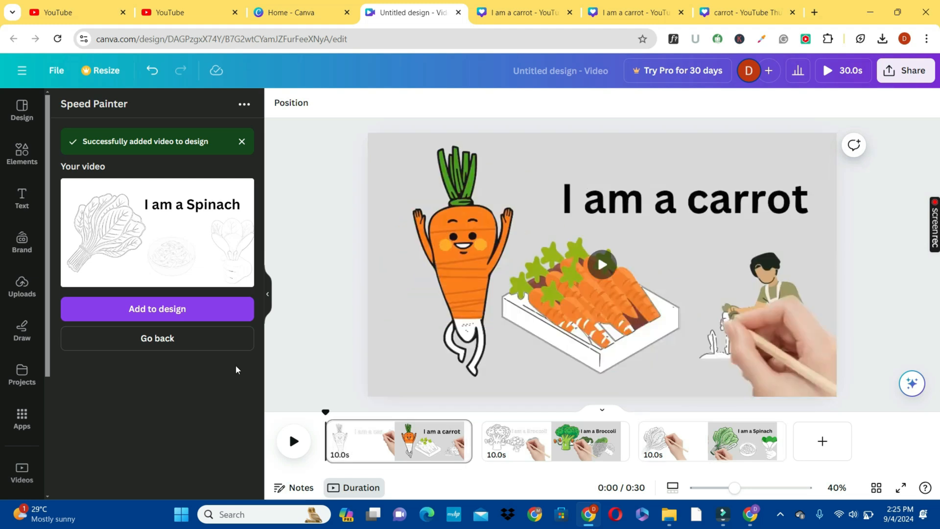
Step: Upload the character video "ElevenLabs_2024-09-04T00_53_26_Gigi_pre_s50_sb75_m1 (1)" from Downloads and place it on a new page before the carrot page
click(22, 154)
click(23, 291)
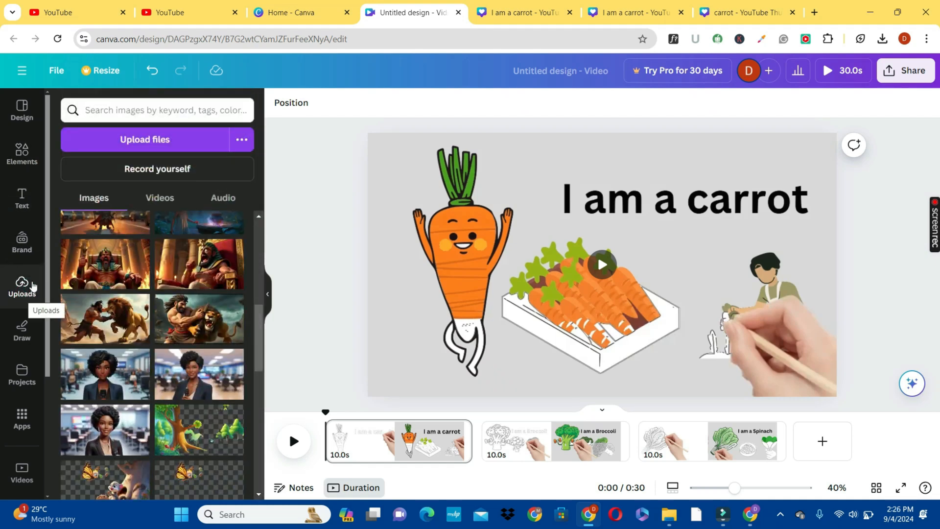
click(166, 197)
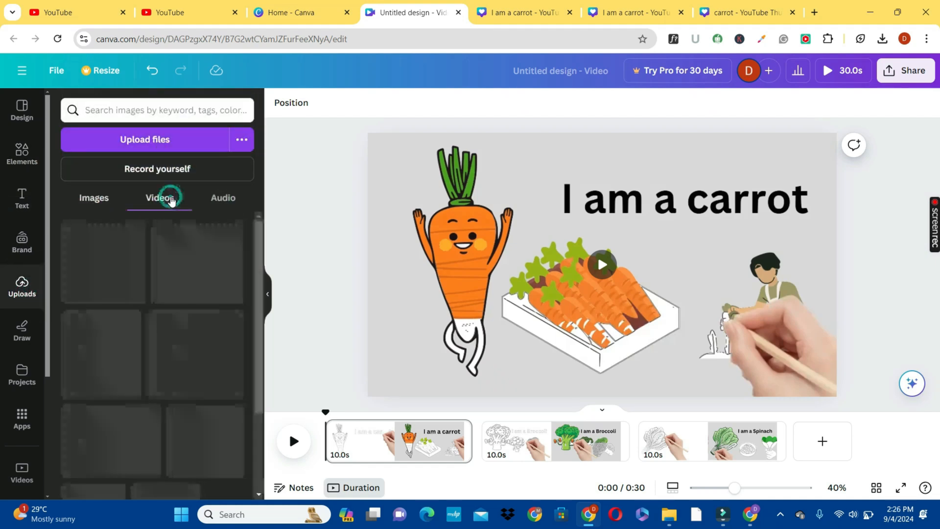
click(149, 141)
click(38, 238)
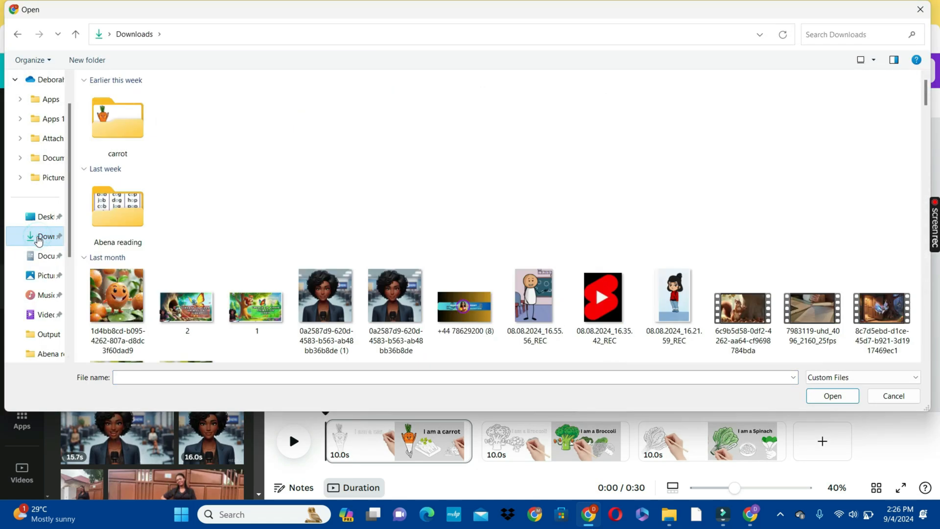
click(130, 140)
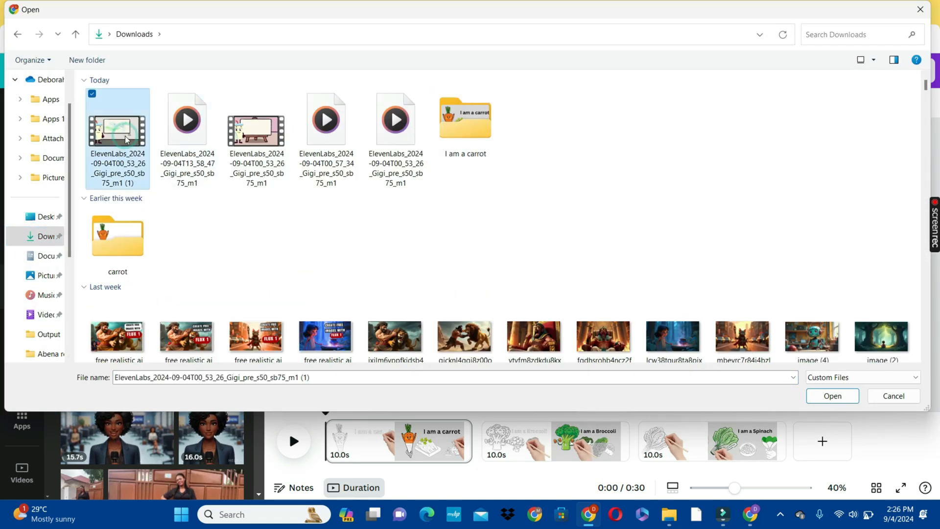
click(832, 396)
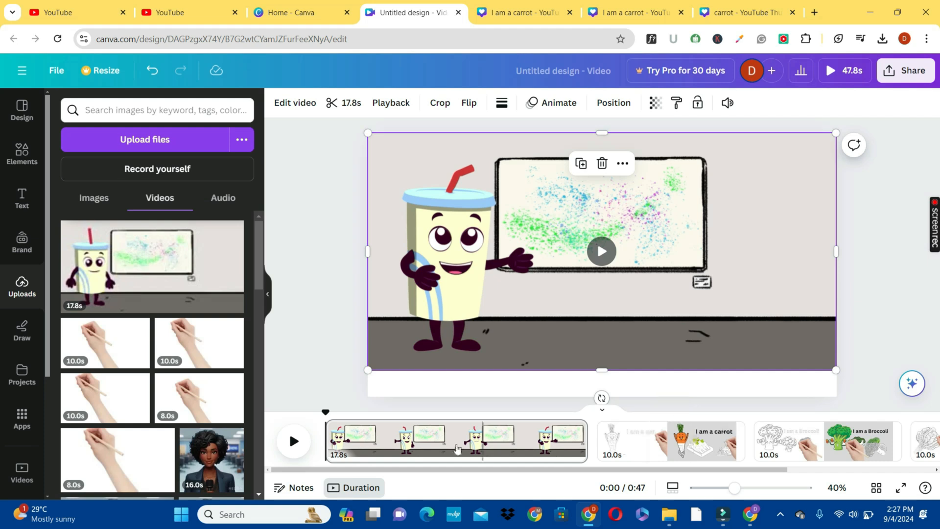
click(325, 260)
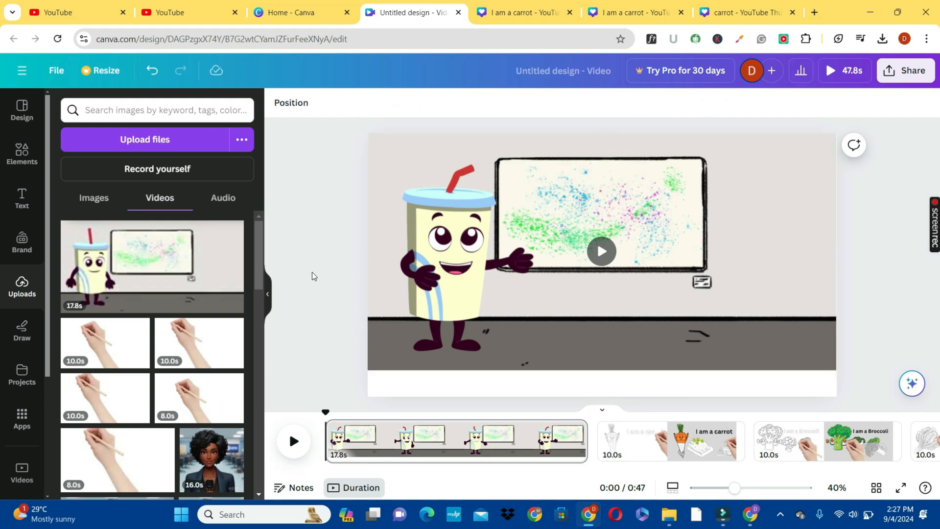
Step: Upload the voice-over file "ElevenLabs_2024-09-04T00_57_34_Gigi_pre_s50_sb75_m1" from Downloads to the audio uploads
click(223, 198)
click(174, 141)
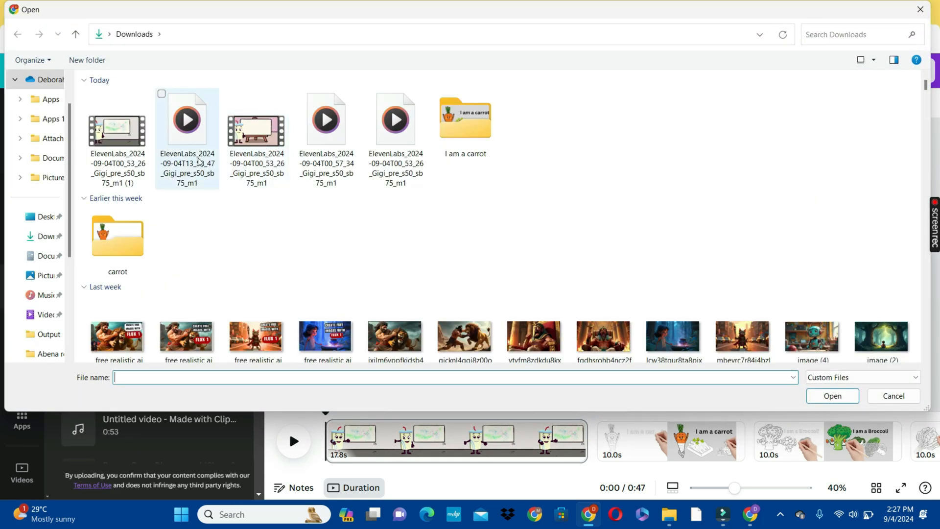
click(324, 157)
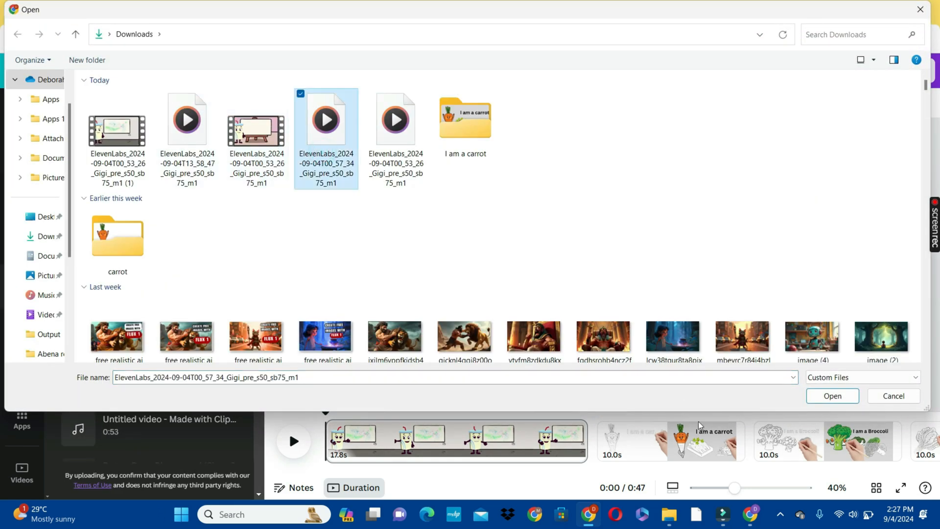
click(832, 395)
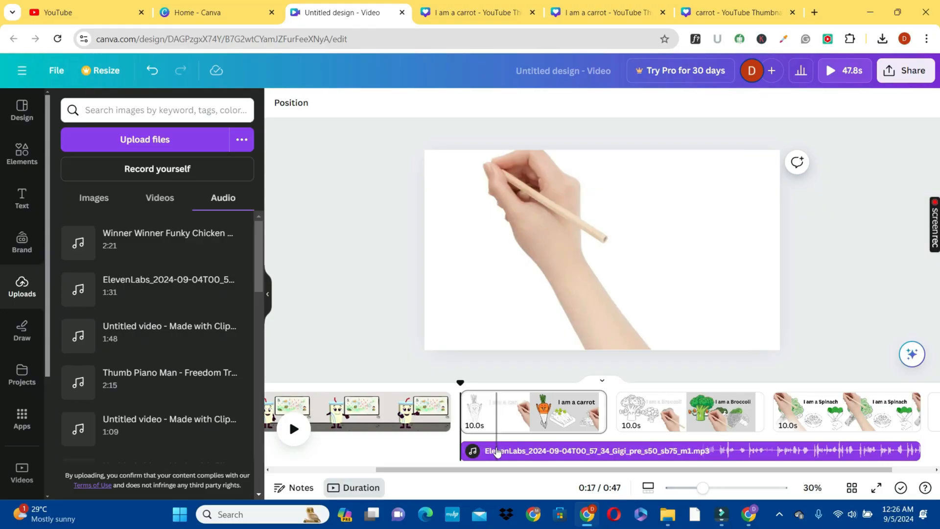
Step: Remove the voice-over track from the timeline and add the 1:31 ElevenLabs audio again from the start of the carrot page
click(494, 449)
click(493, 451)
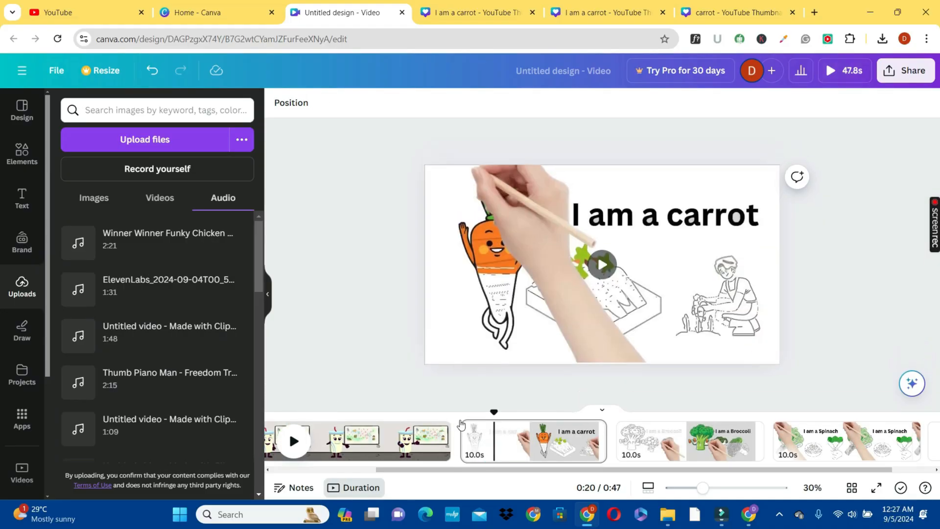
click(460, 423)
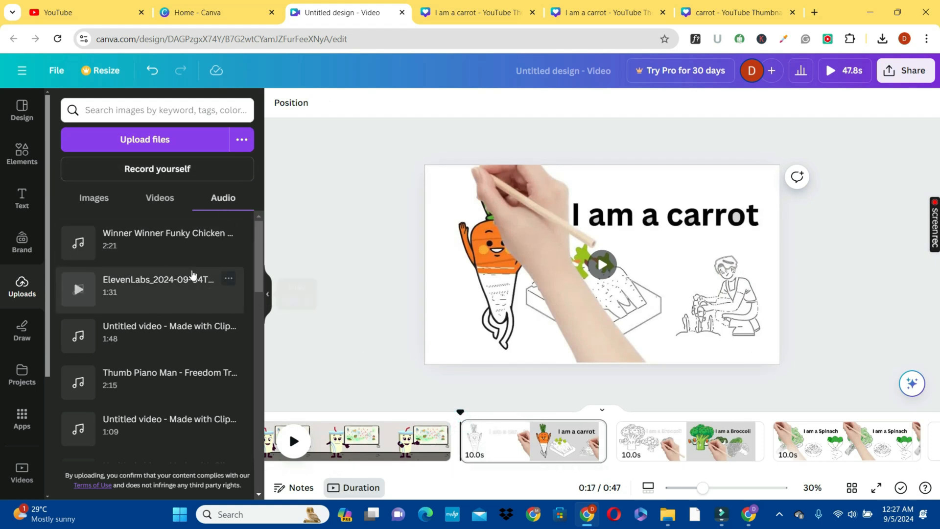
click(186, 284)
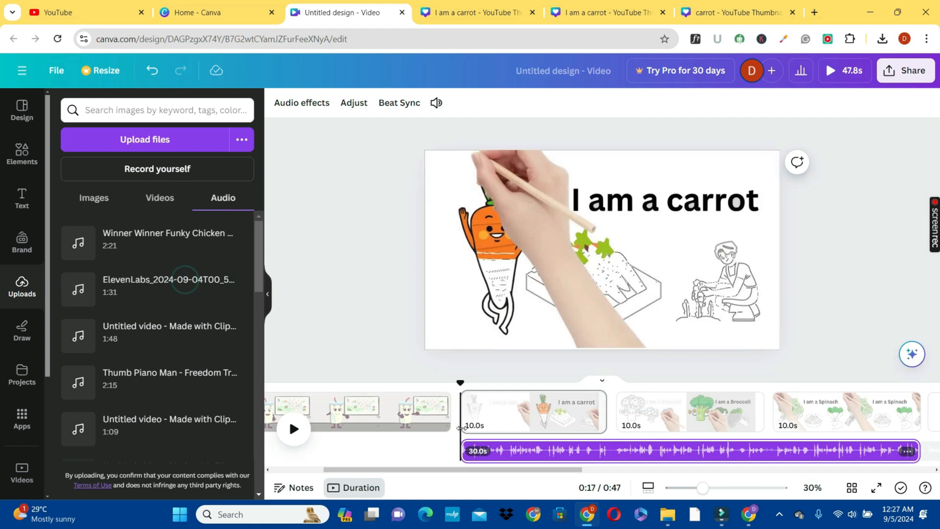
Step: Add a 0.5-second Dissolve transition between the carrot and broccoli pages and apply it between all pages
mouse_move(616, 406)
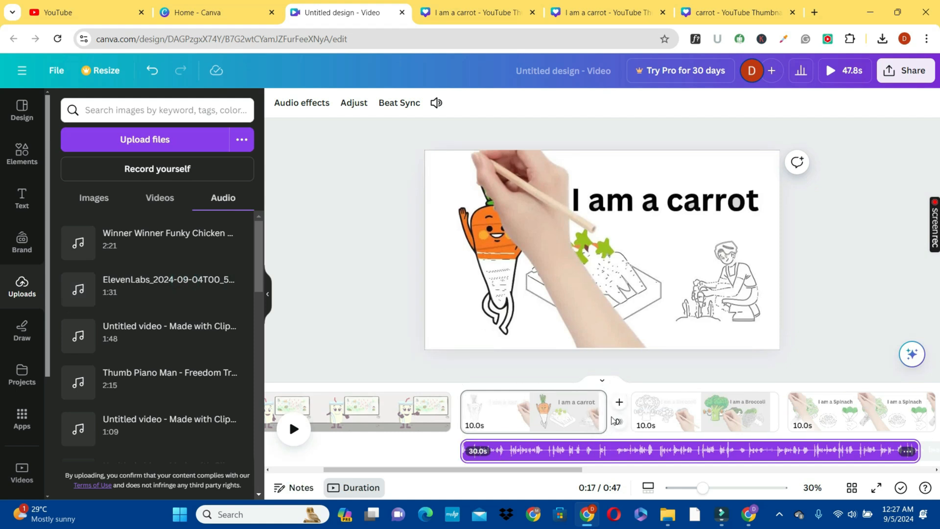
click(616, 404)
key(ctrl+z)
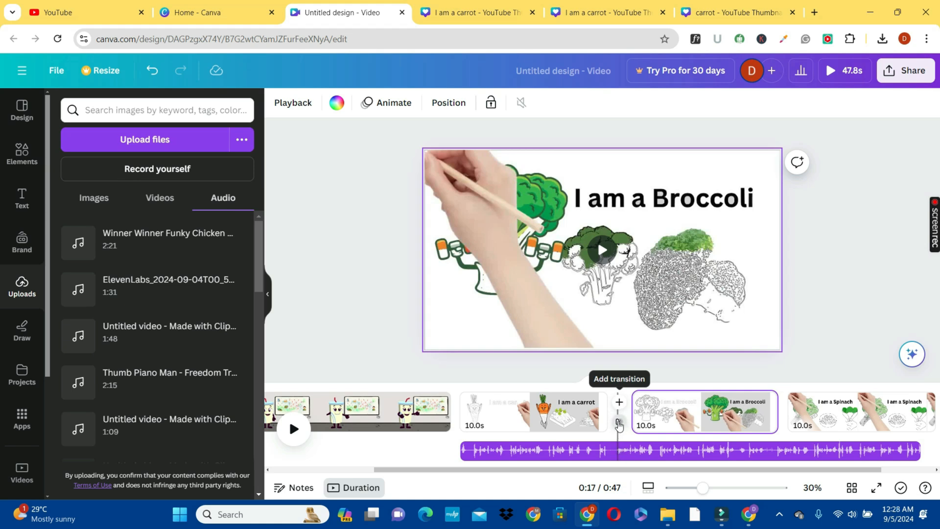
click(618, 422)
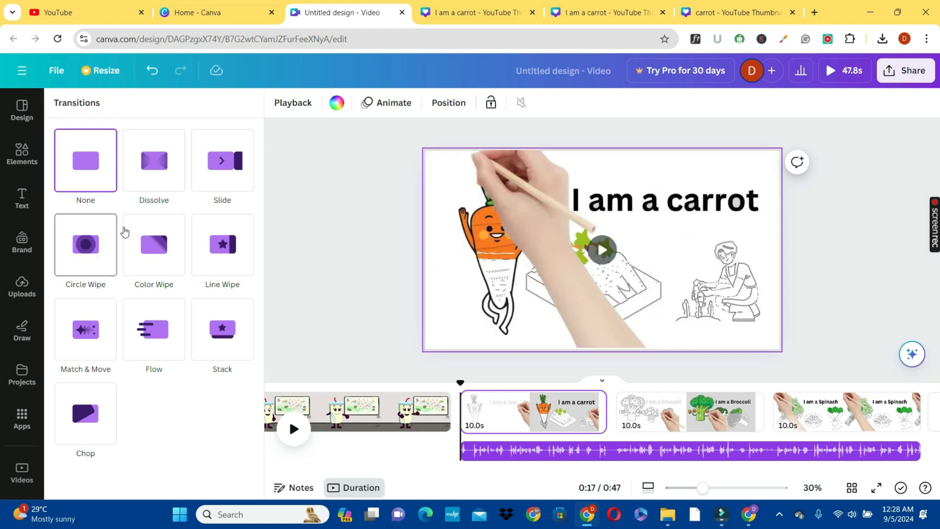
click(153, 186)
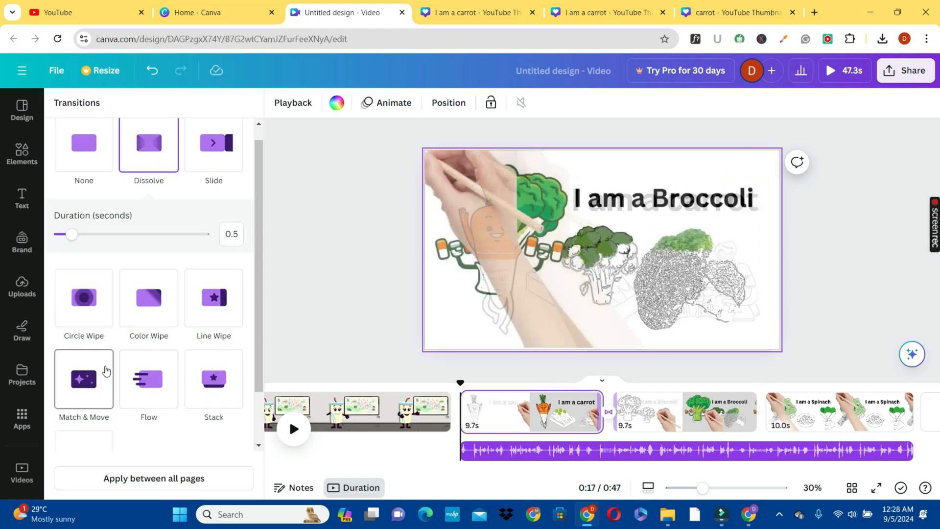
click(173, 484)
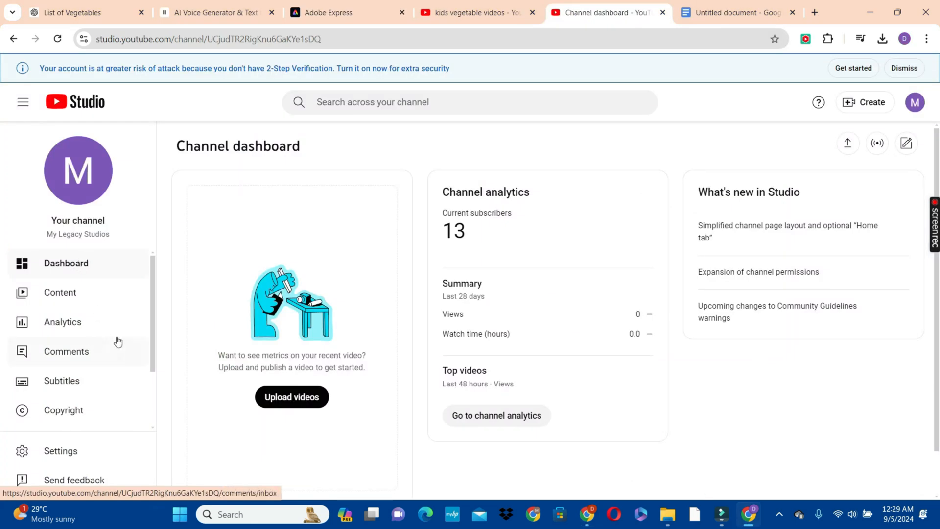
Step: Open the YouTube Studio audio library, clear its existing "Bouncy Pop" filter and start a new music search
scroll(155, 348, down, 3)
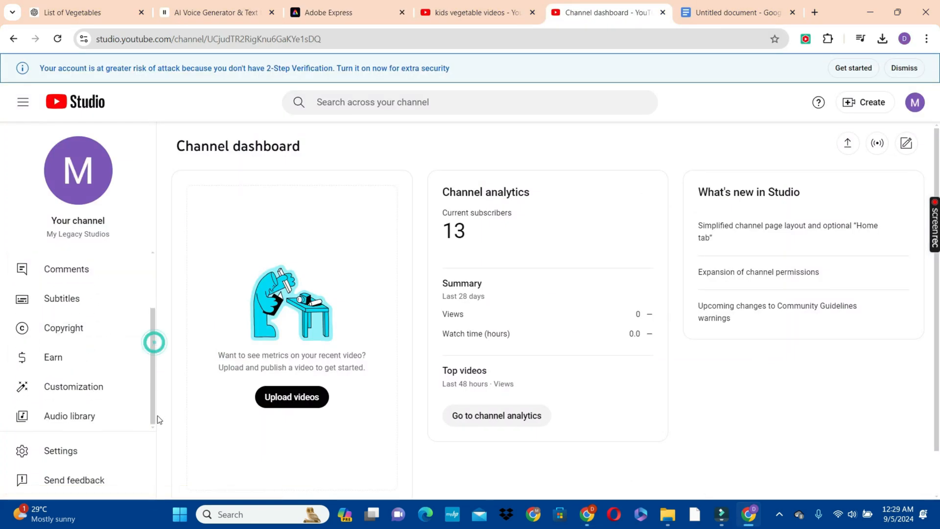
click(81, 415)
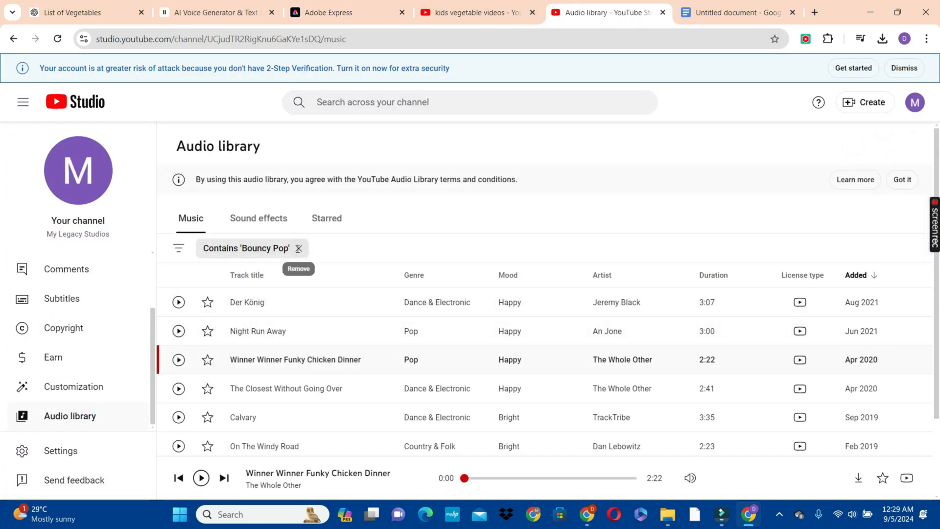
click(298, 247)
click(238, 248)
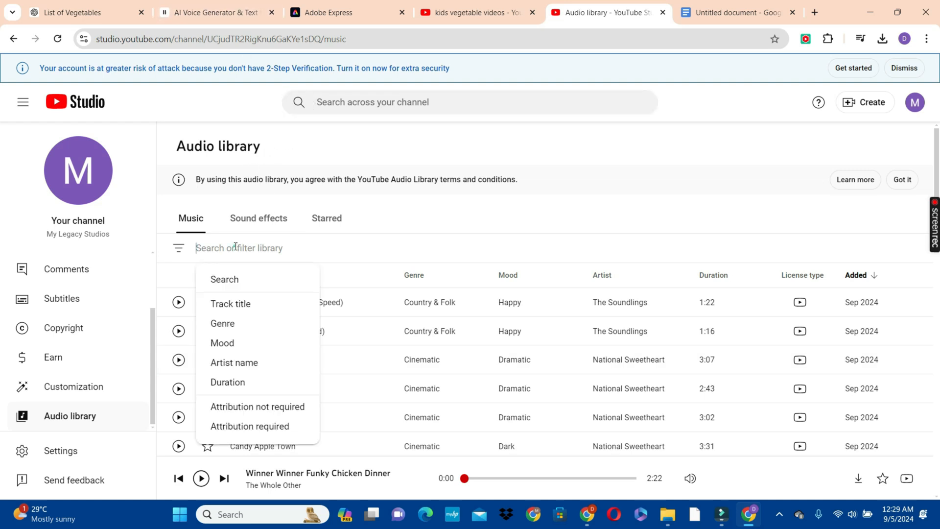
click(238, 283)
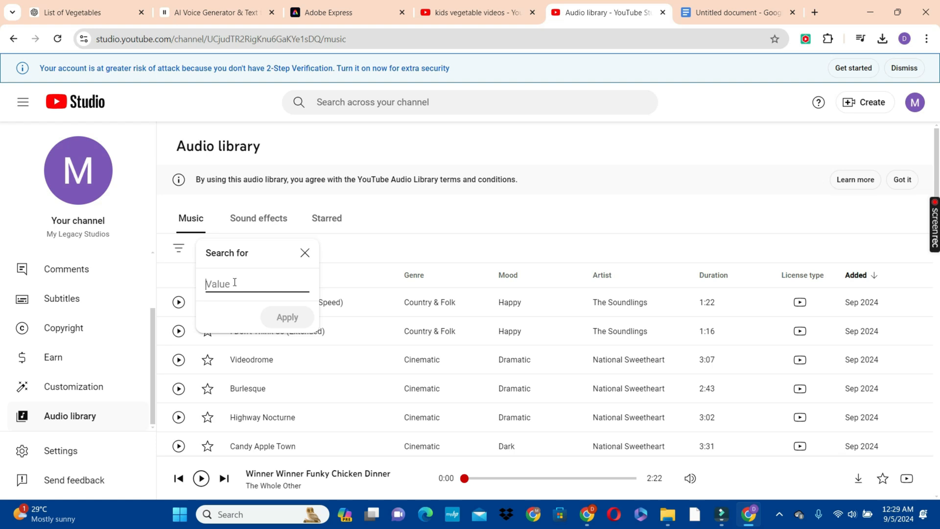
Step: Copy the music style name "Bouncy Pop" from the music suggestions in ChatGPT
click(100, 11)
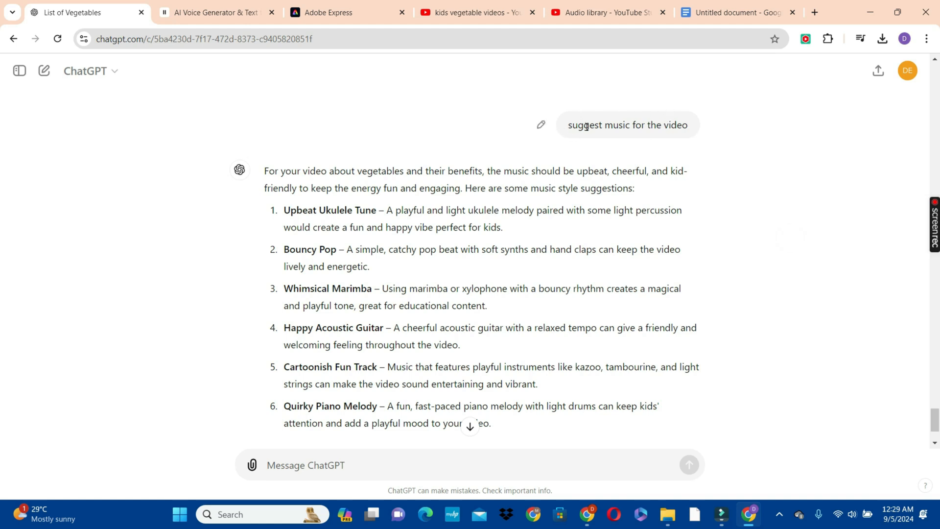
drag(337, 250, 292, 250)
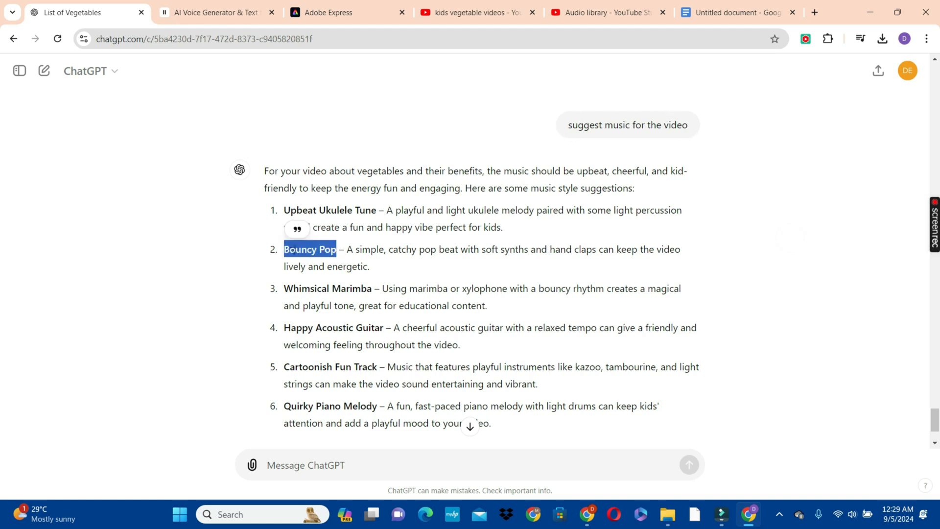
right_click(295, 249)
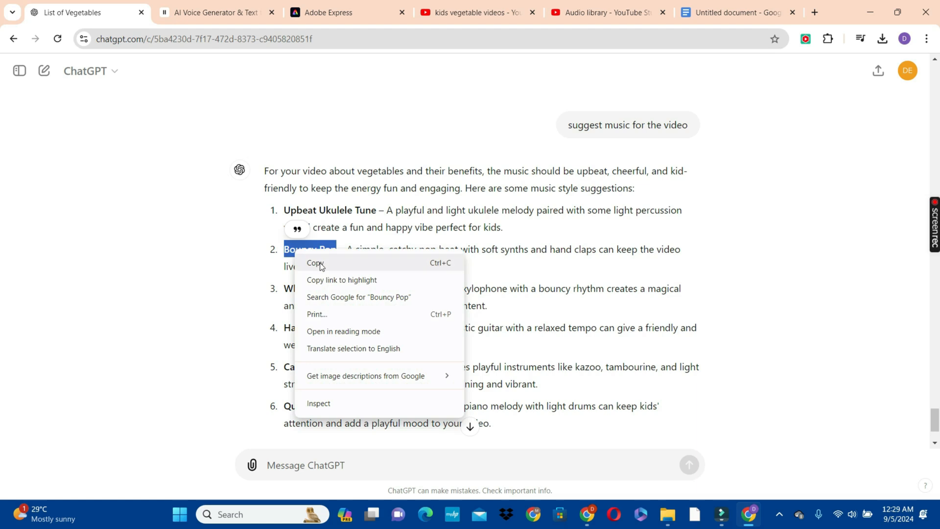
click(319, 262)
Step: Search the YouTube Studio audio library for "Bouncy Pop" music and return to the Canva video design
click(601, 14)
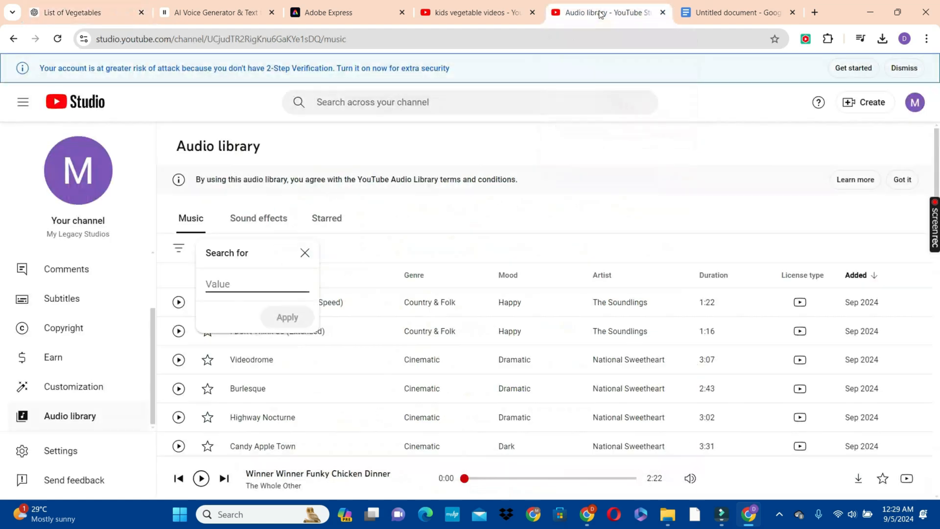
click(239, 279)
key(ctrl+v)
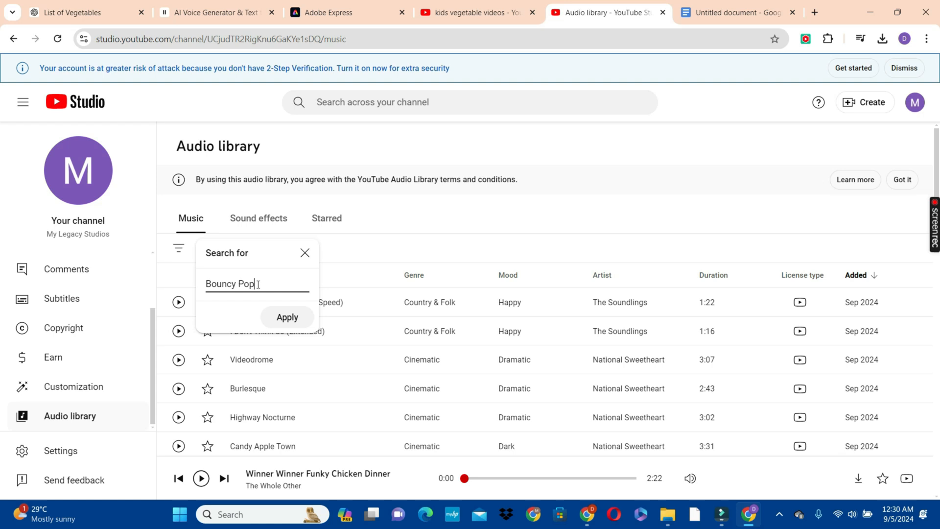
click(279, 322)
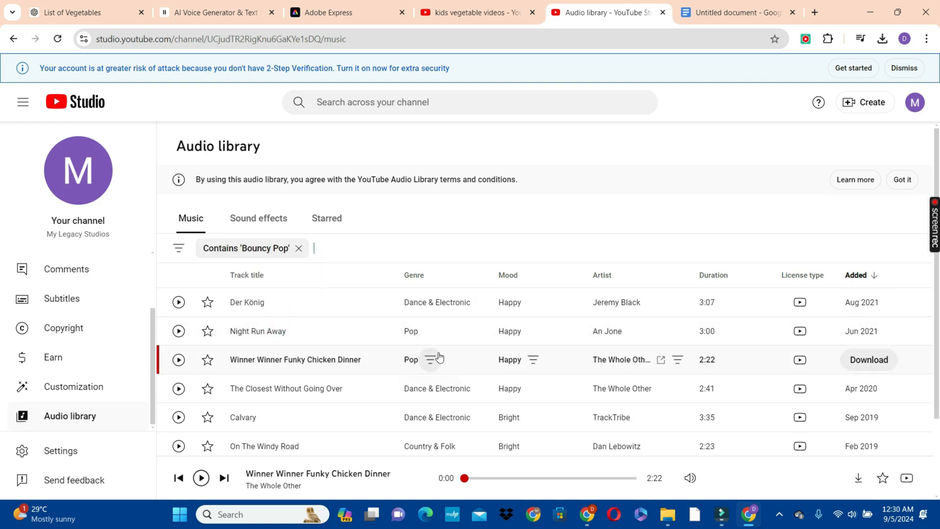
mouse_move(866, 359)
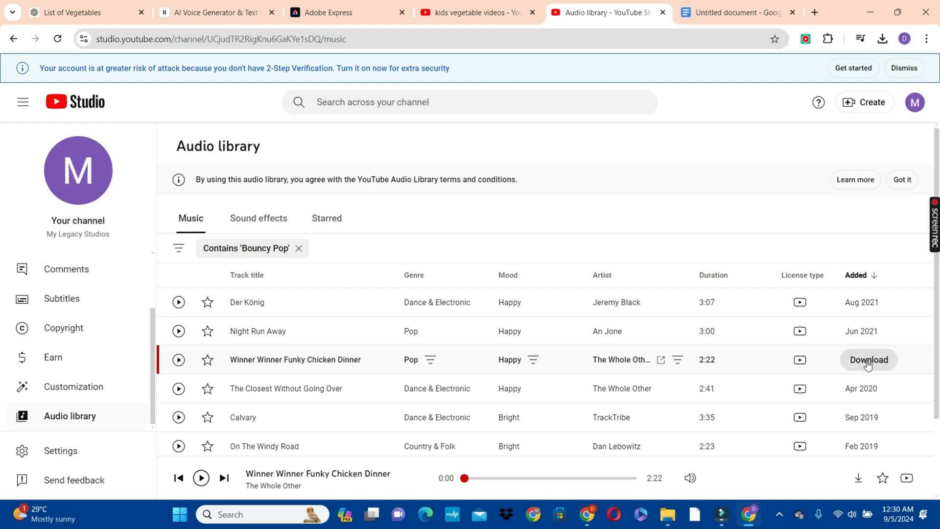
click(590, 515)
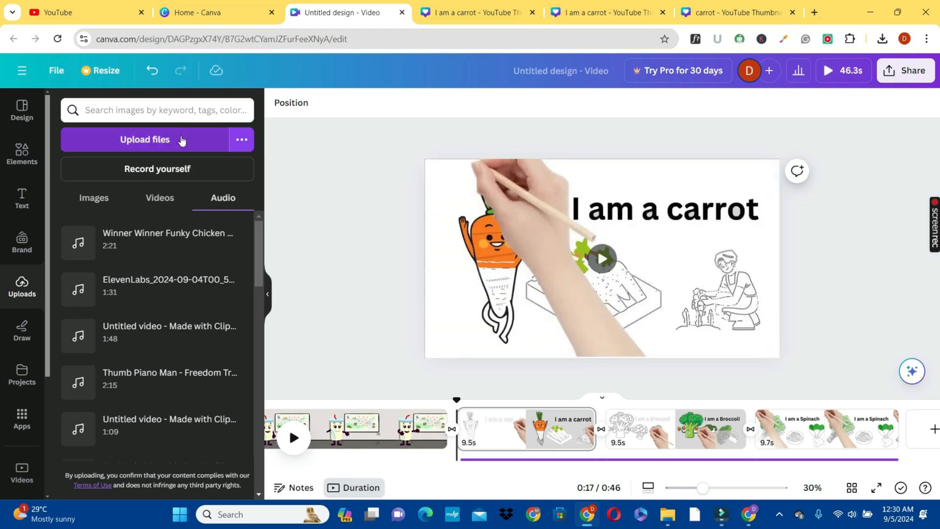
click(182, 140)
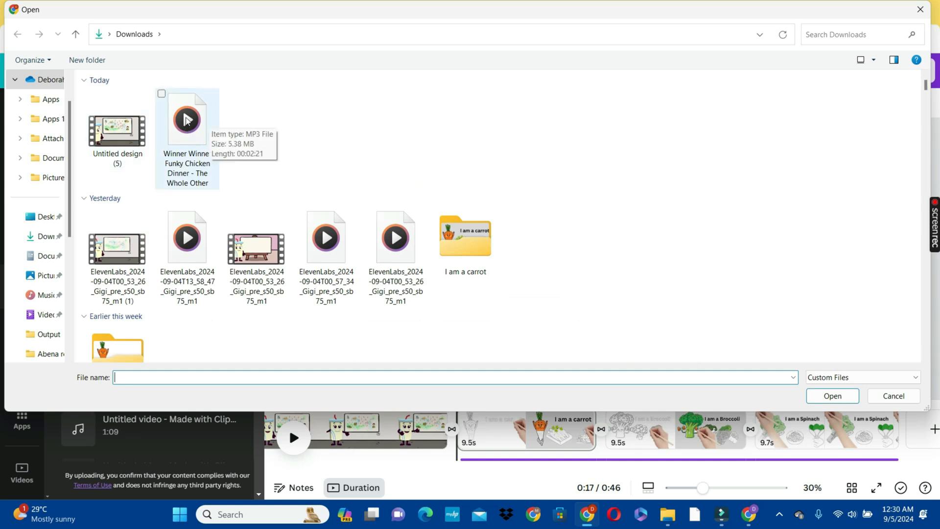
click(178, 129)
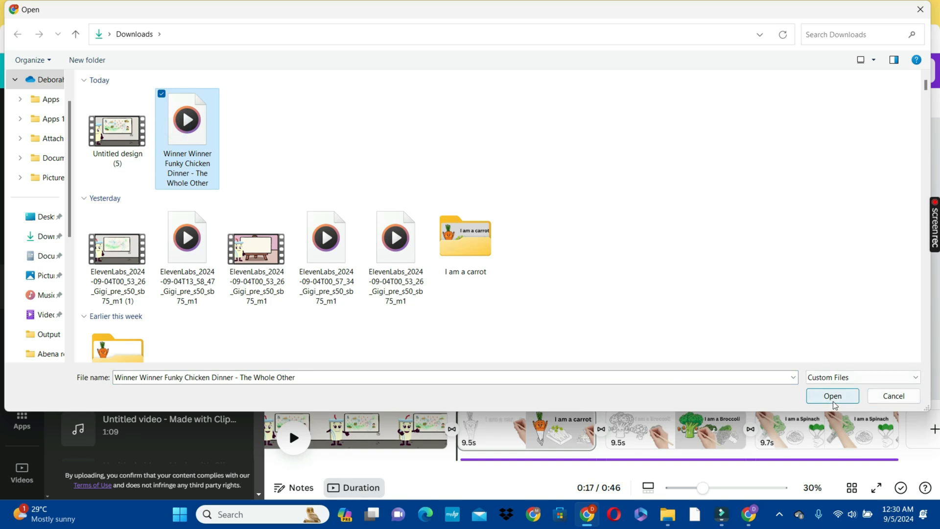
click(893, 396)
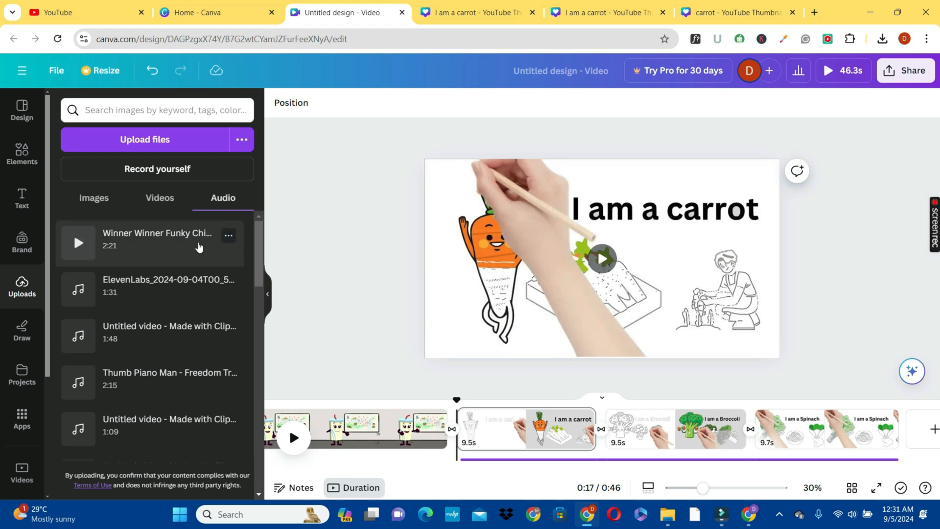
Step: Add the uploaded "Winner Winner Funky Chicken Dinner" music beneath the voice-over from the carrot page and set its volume to 15
click(222, 252)
click(572, 449)
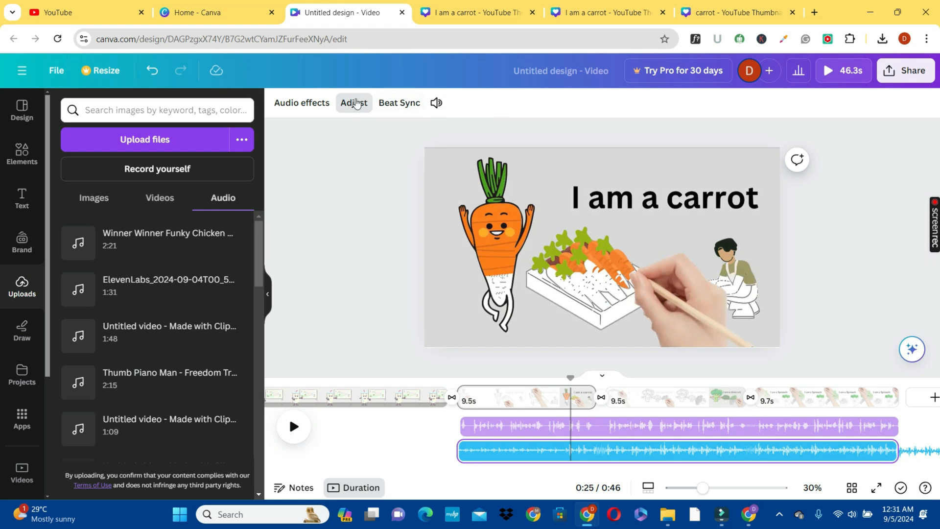
click(436, 102)
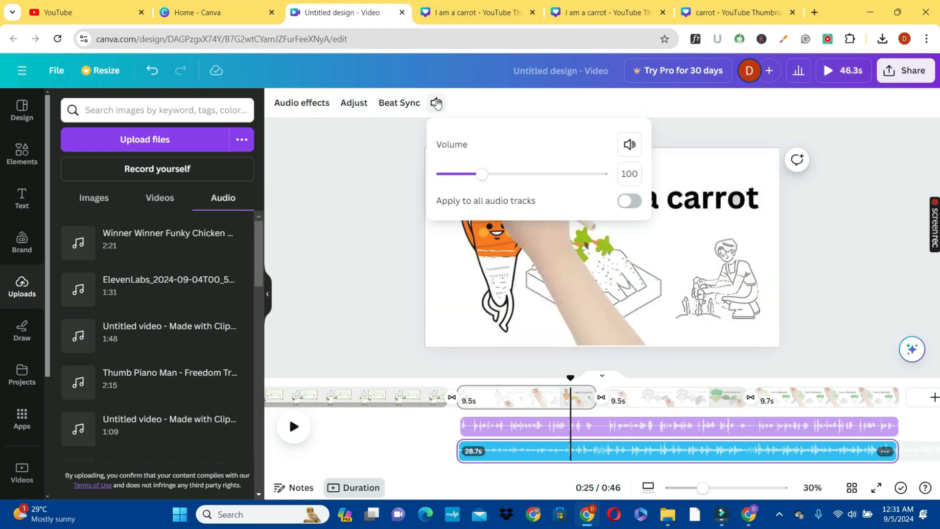
drag(480, 174, 443, 180)
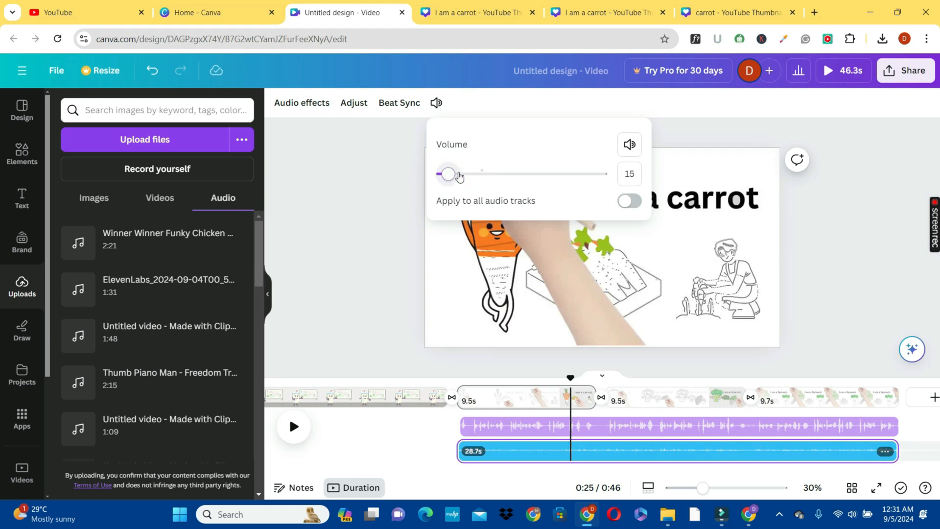
Step: Download all four pages of the finished design as an MP4 video and collapse the list of uploads beside the canvas
click(376, 229)
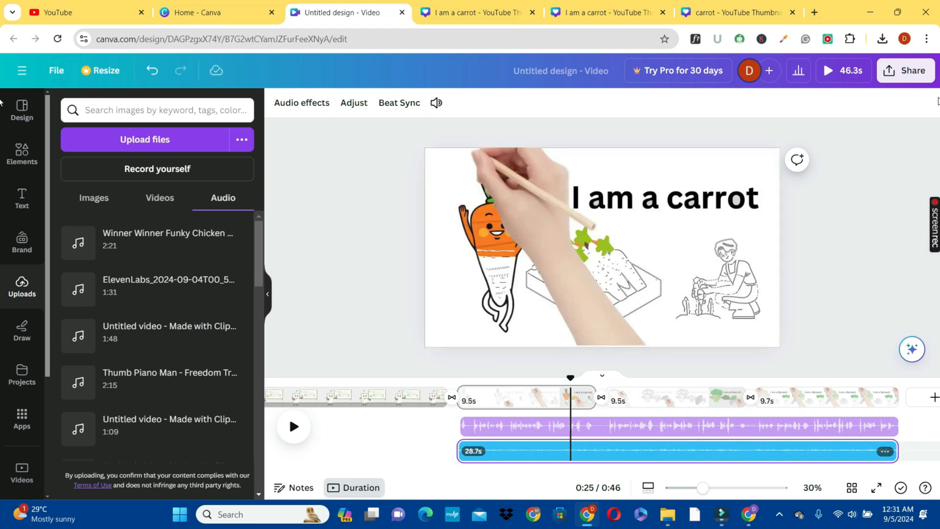
click(913, 69)
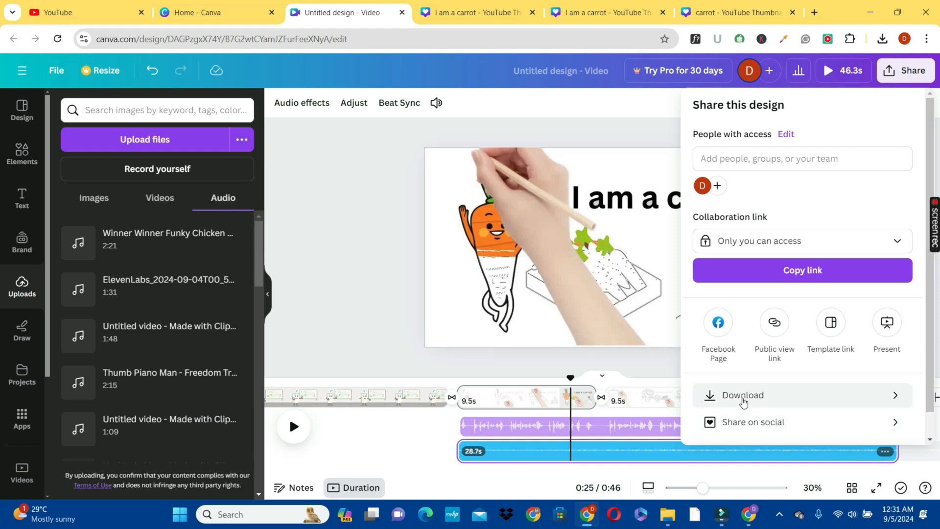
click(742, 399)
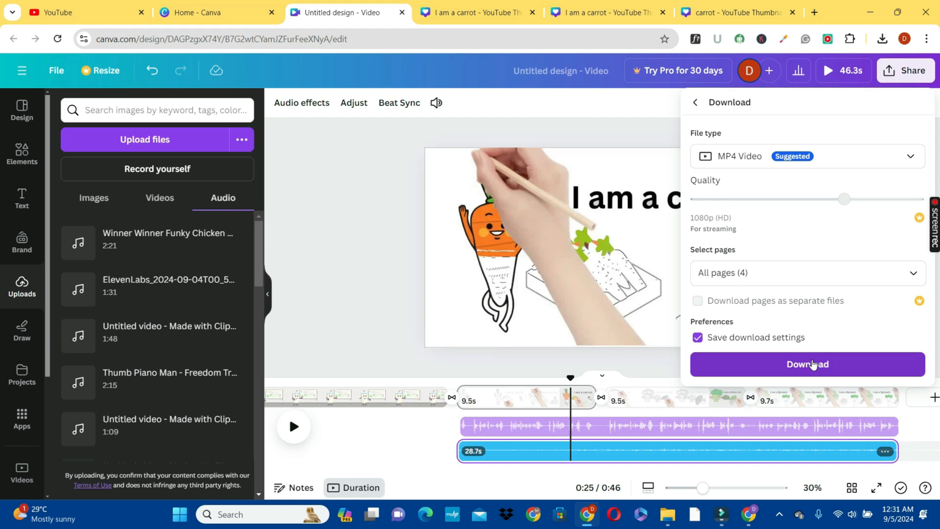
click(811, 364)
click(371, 214)
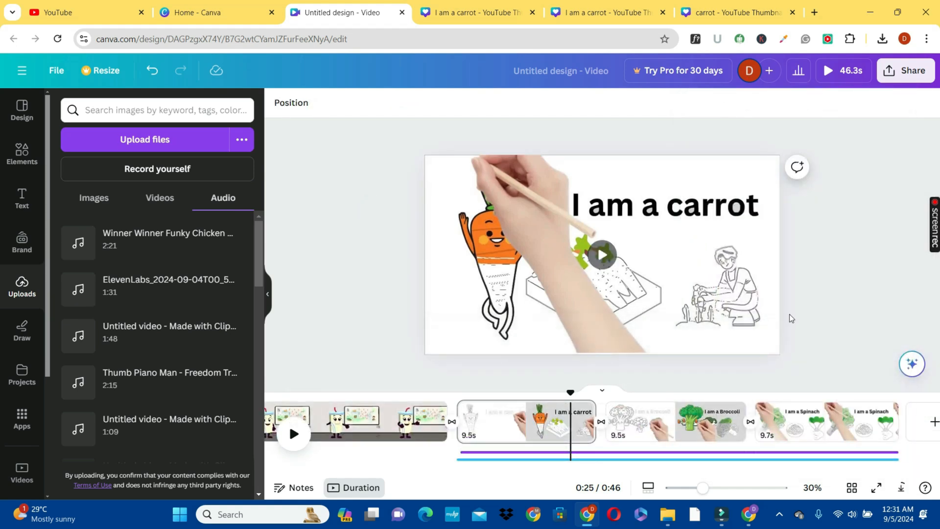
click(268, 293)
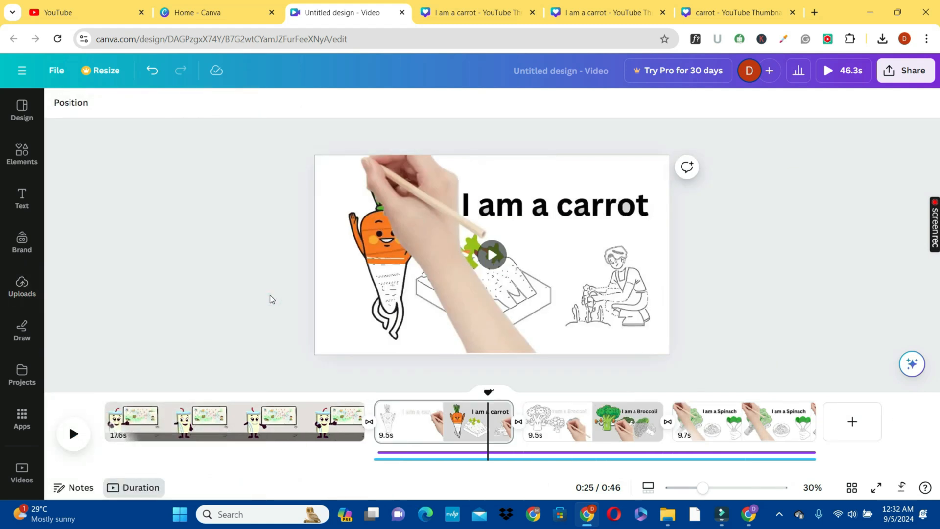
click(215, 300)
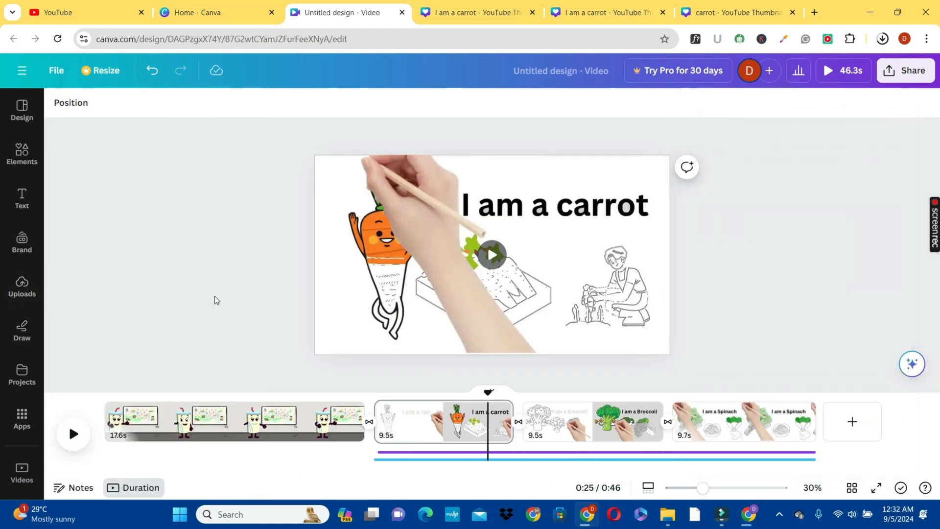